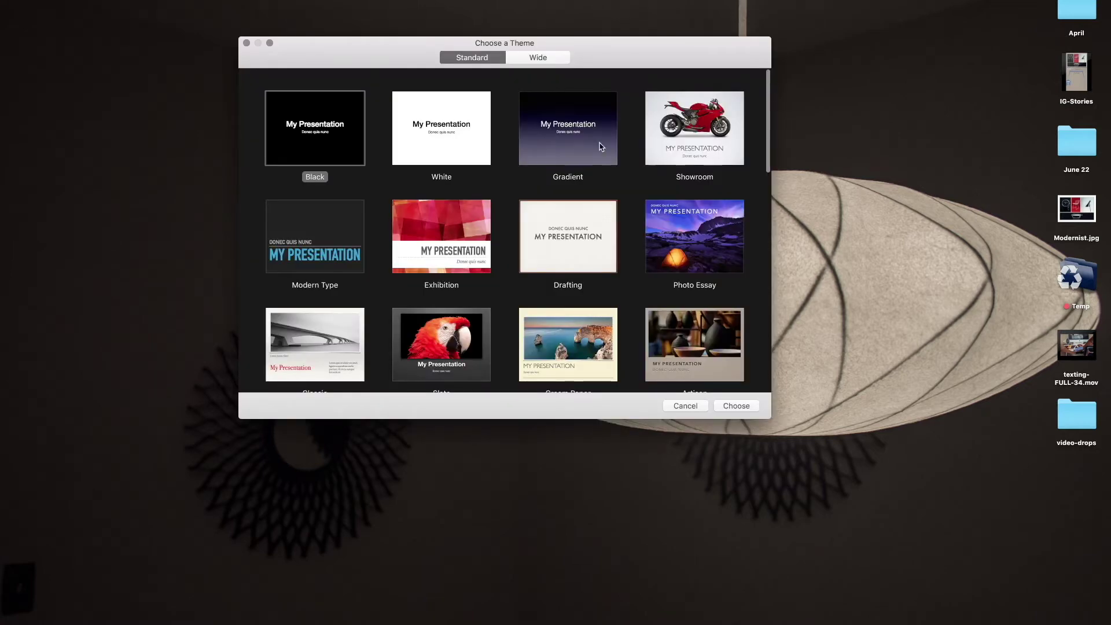
Create a new presentation from the Artisan theme
left_click(713, 353)
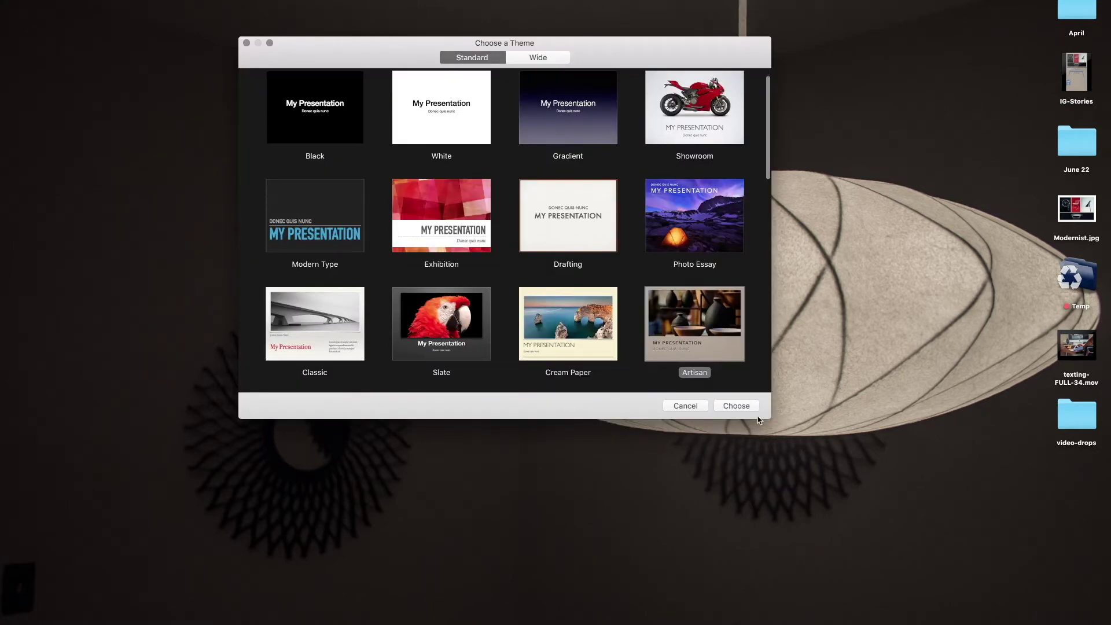
left_click(743, 411)
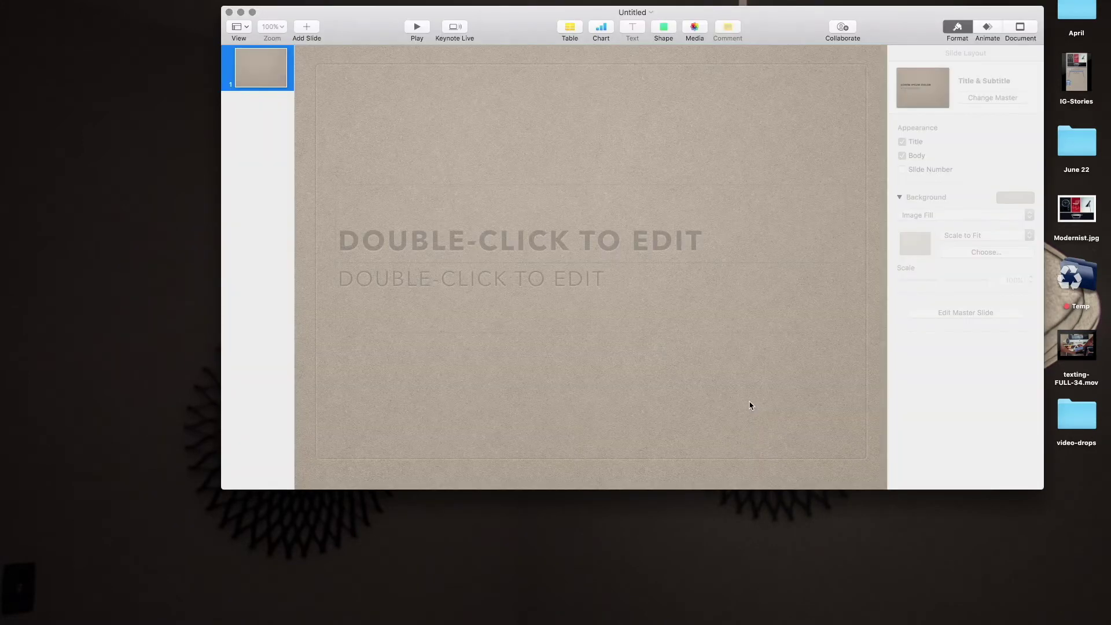
Set a custom 1080 × 1920 portrait slide size and enlarge the window to fit it
left_click(1026, 35)
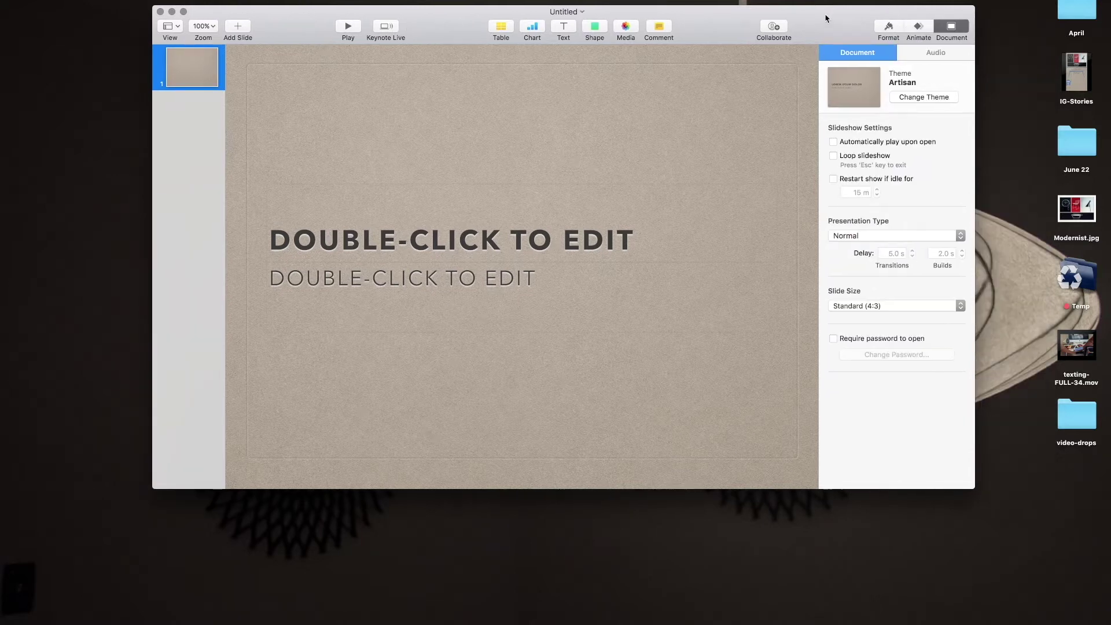
left_click(920, 310)
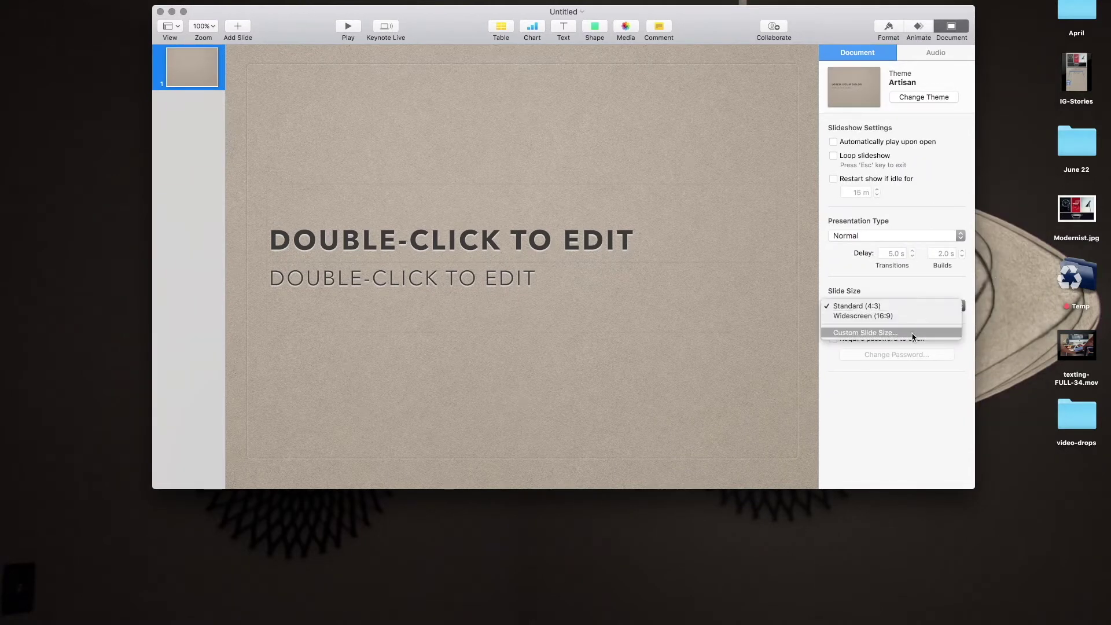
left_click(937, 335)
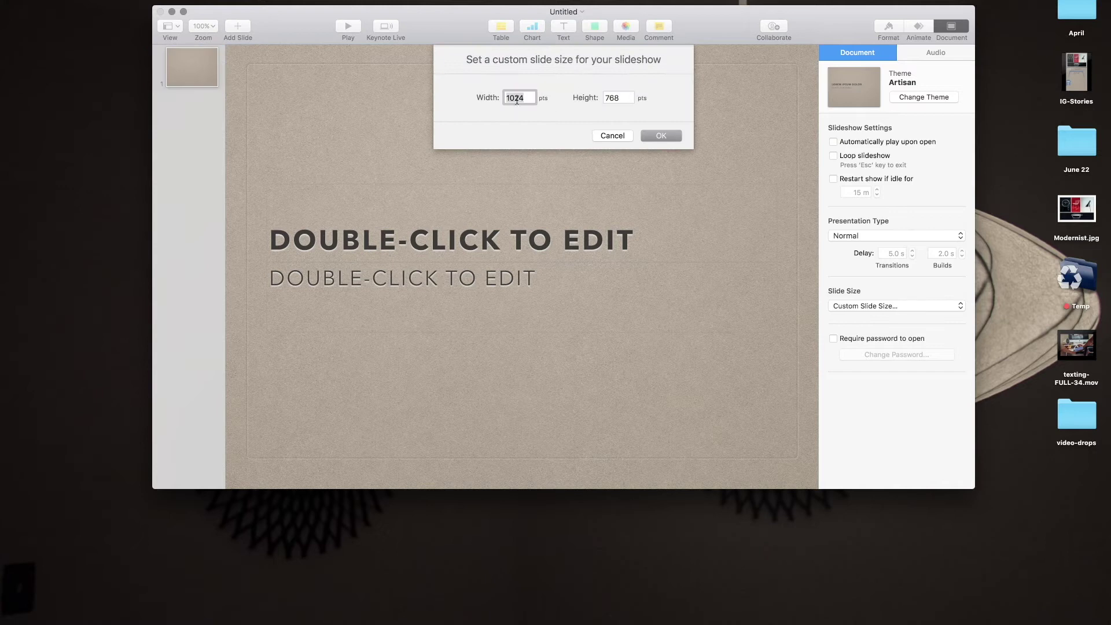
type("10")
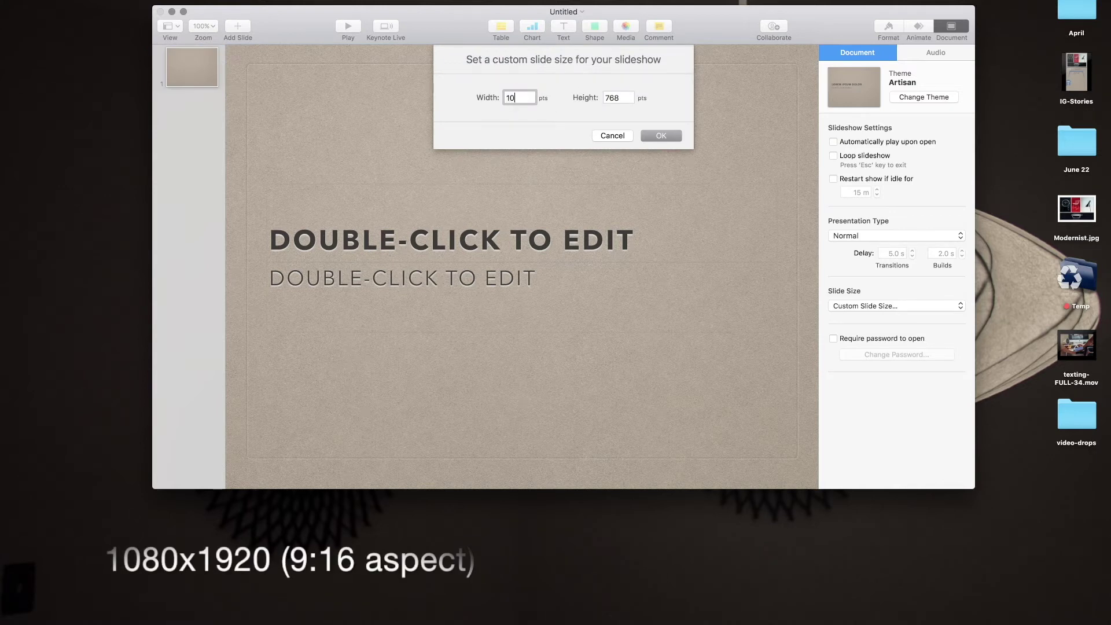
type("80")
key("Tab")
type("1920")
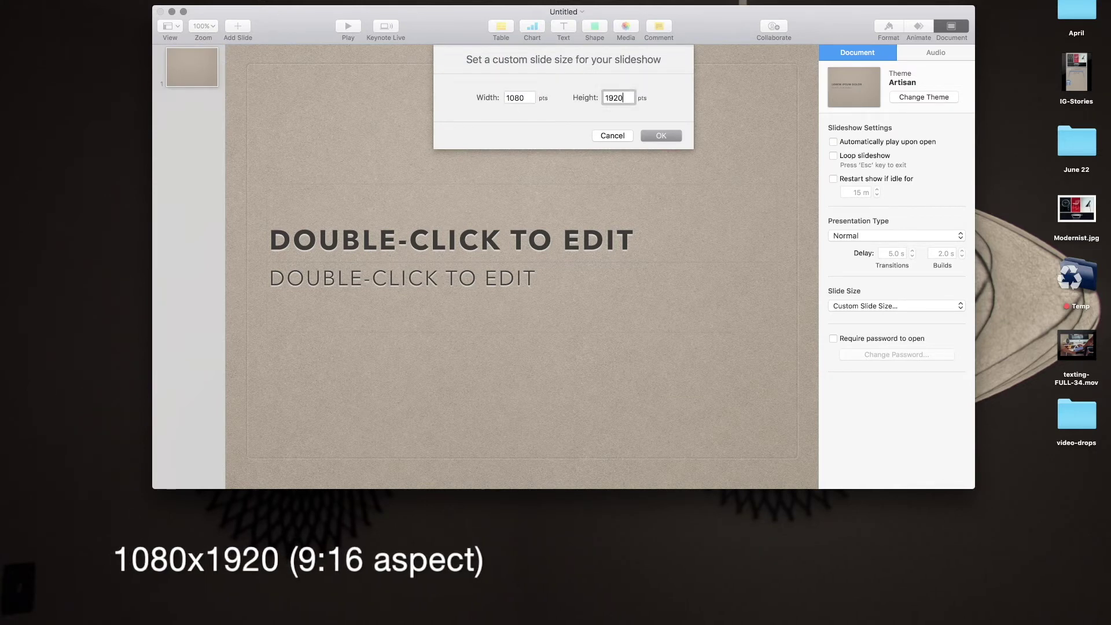
left_click(660, 136)
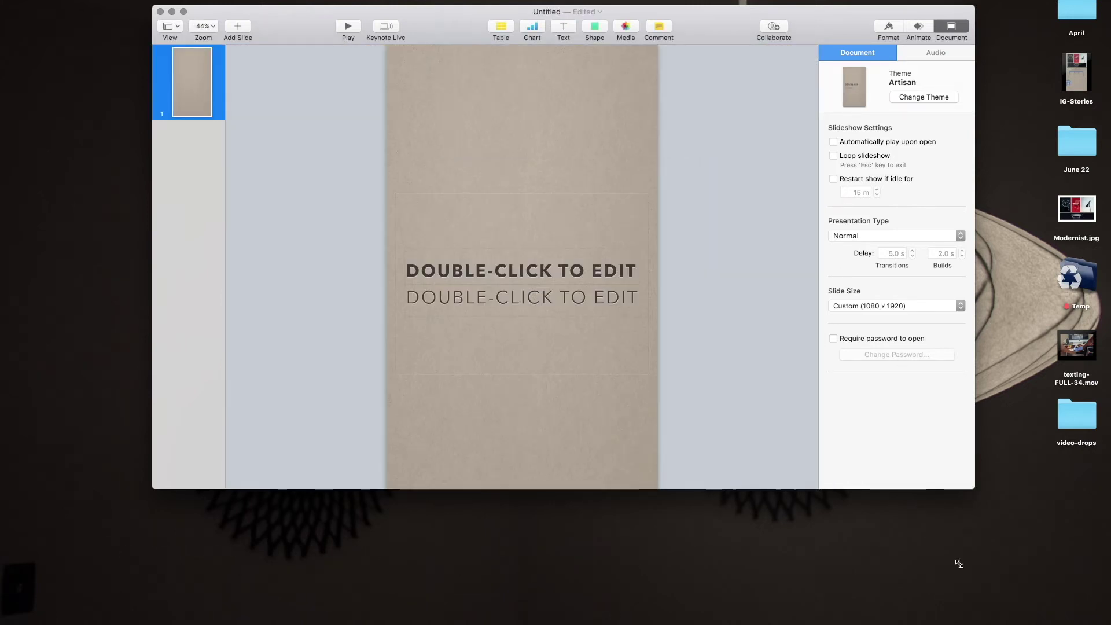
left_click_drag(959, 563, 943, 624)
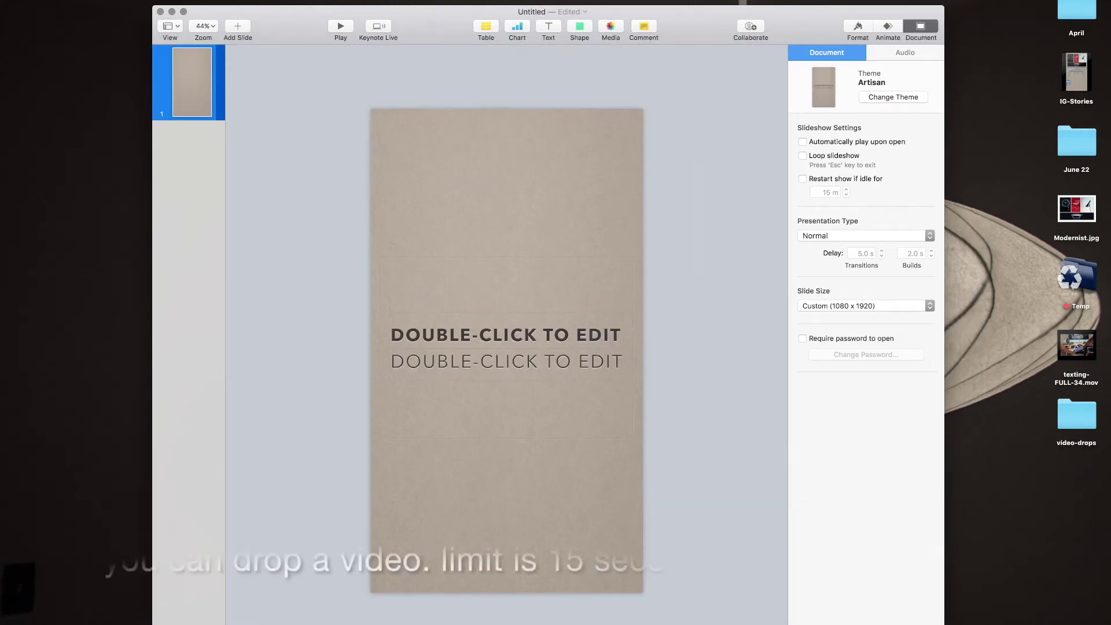
Add Modernist.jpg near the top, sized to the margins, with a white frame and curved shadow
mouse_move(1077, 209)
left_mouse_down()
mouse_move(526, 209)
mouse_move(516, 220)
left_mouse_up()
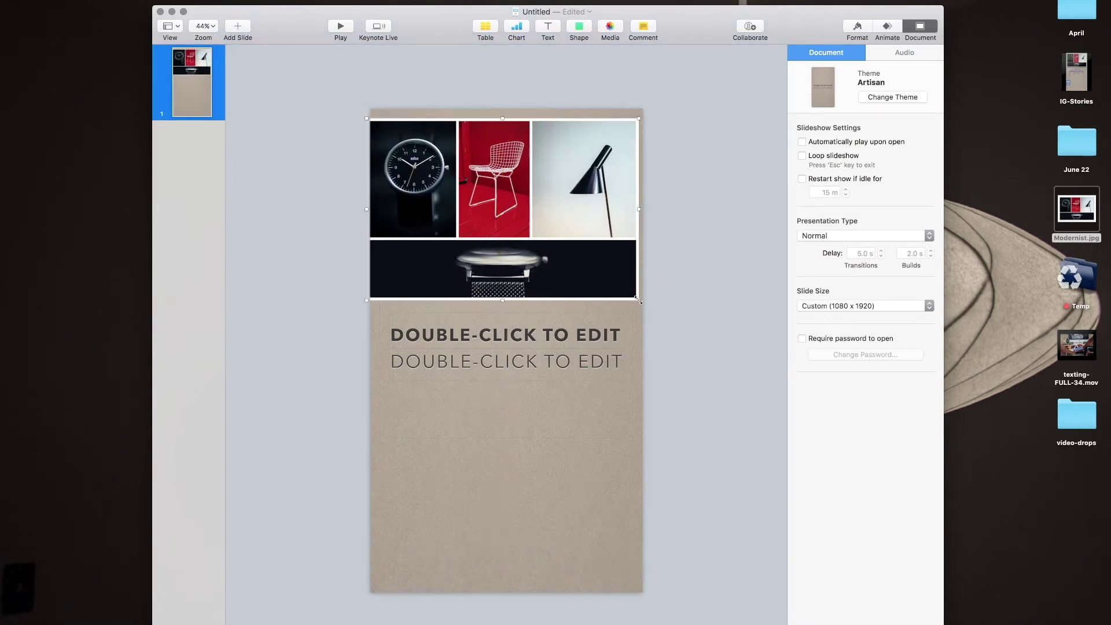
left_click_drag(638, 299, 624, 278)
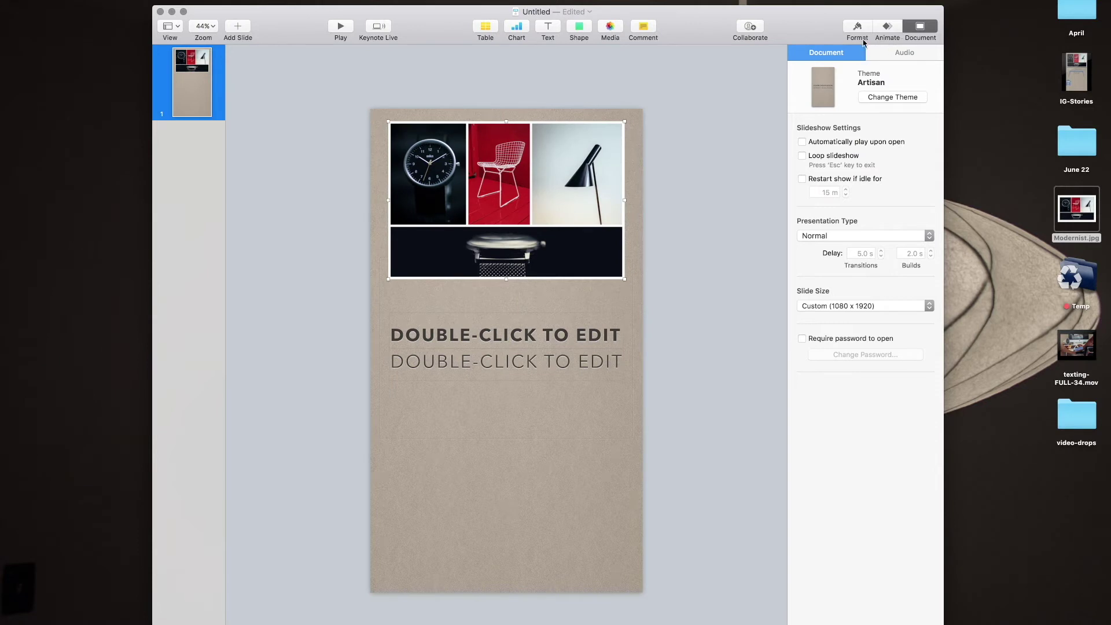
left_click(859, 32)
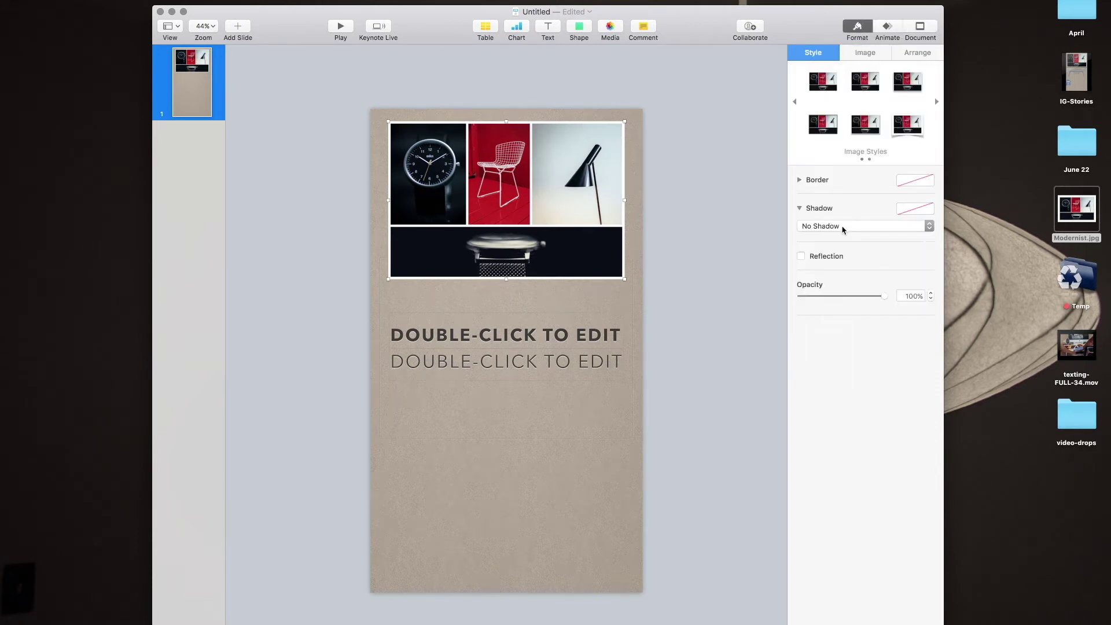
left_click(908, 128)
left_click(873, 228)
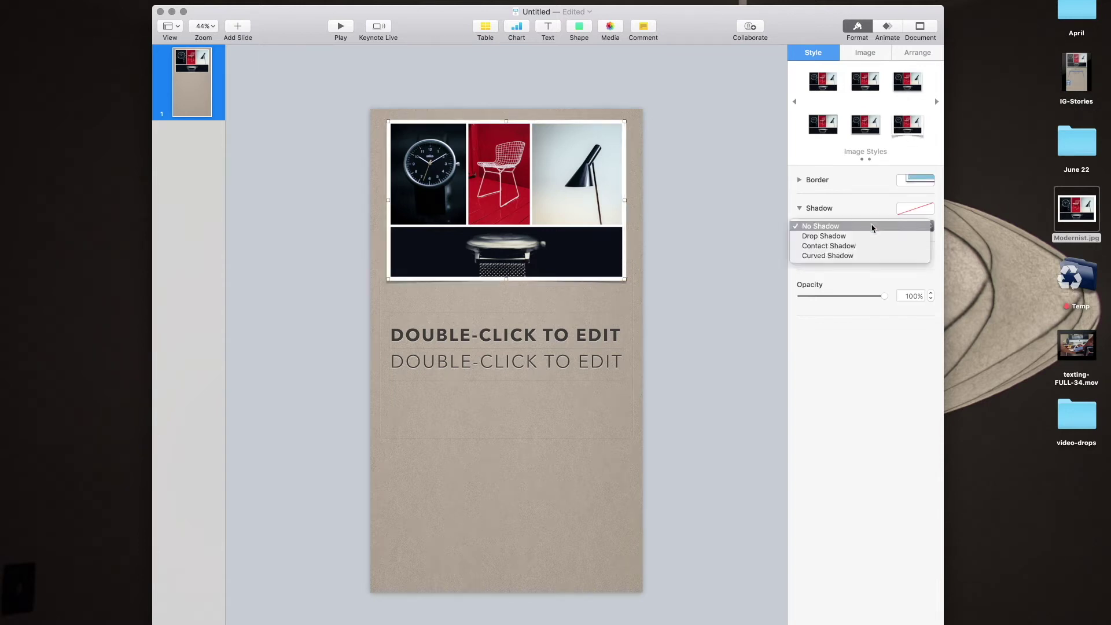
left_click(872, 256)
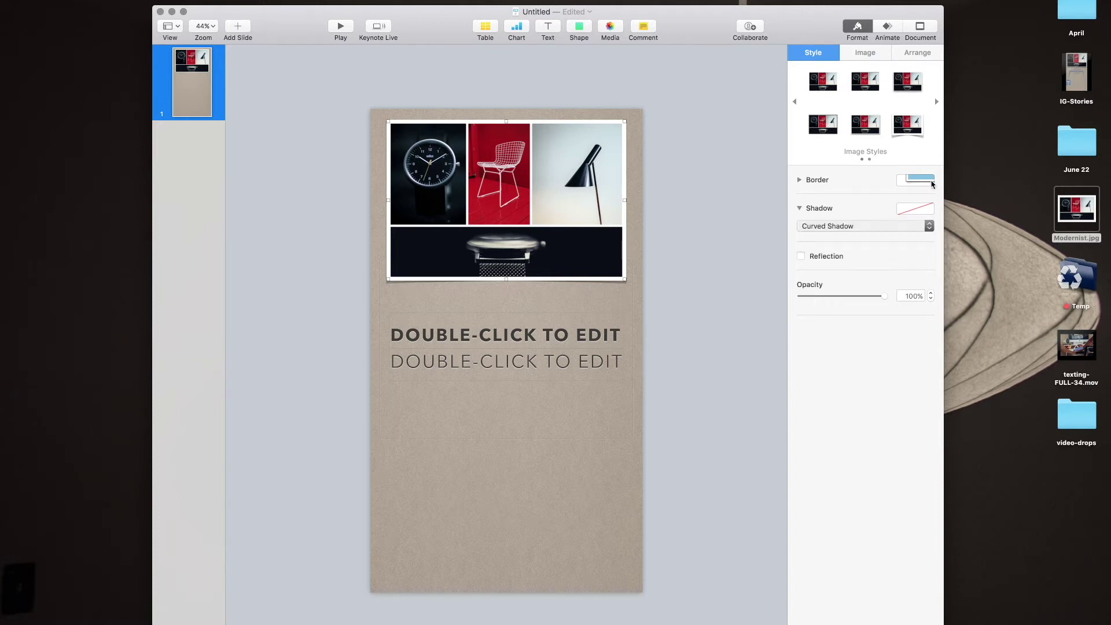
Settle on the framed style, restore the curved shadow and raise its offset to 21 pt
left_click(910, 128)
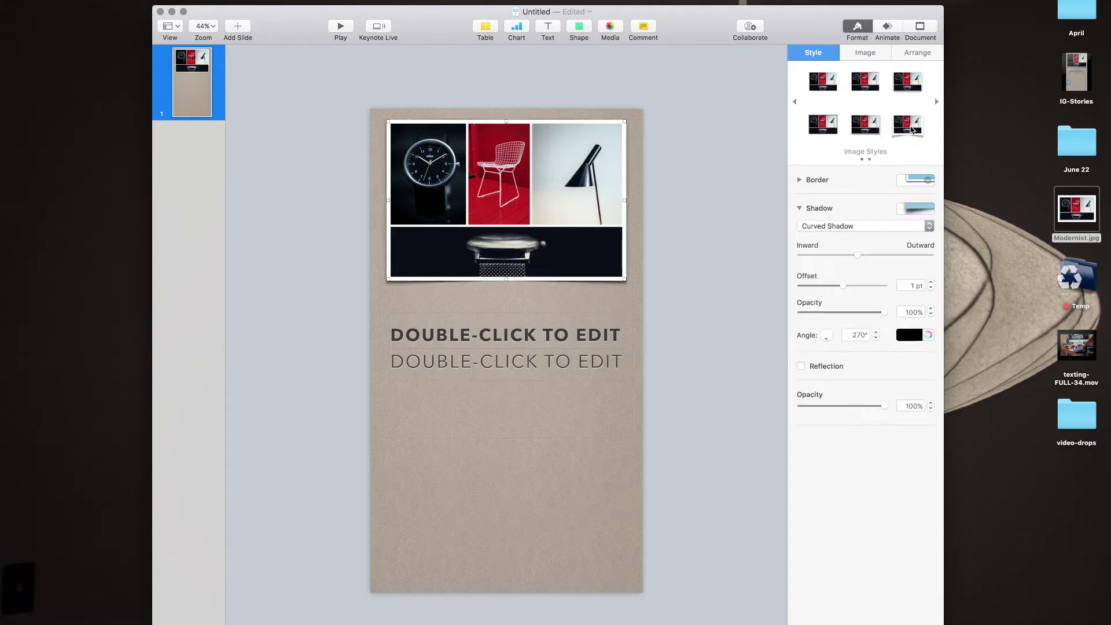
left_click(920, 178)
left_click(910, 127)
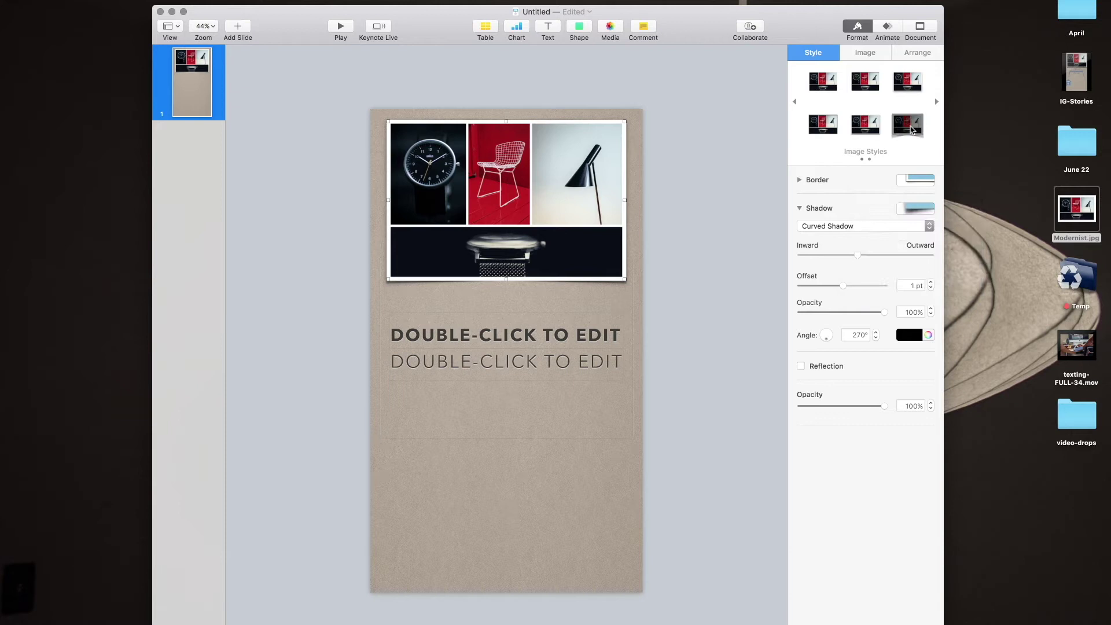
left_click(910, 128)
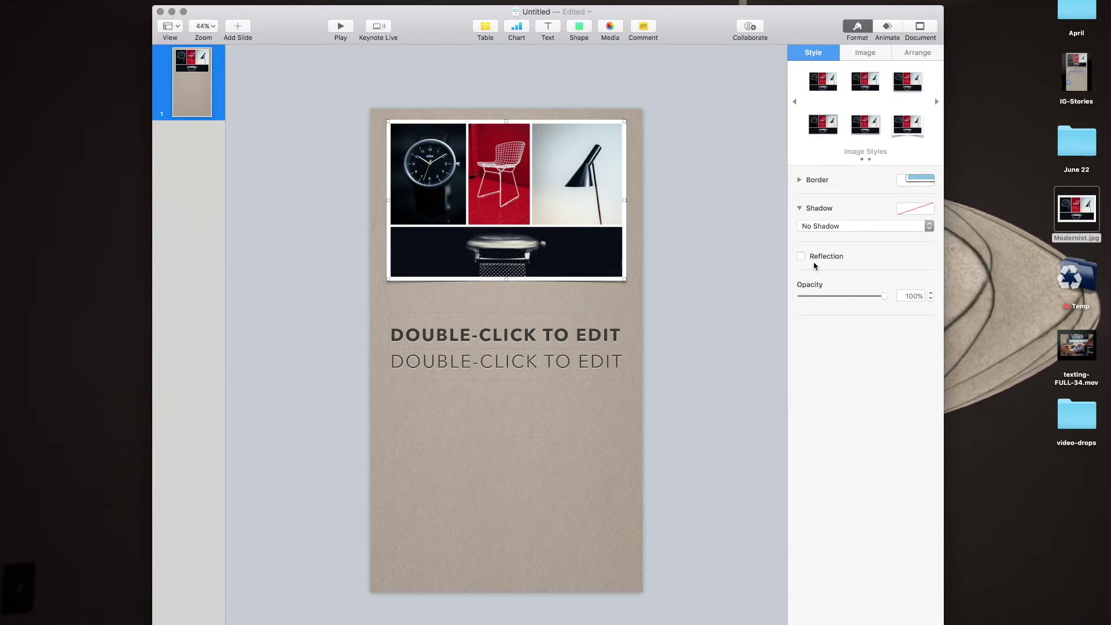
left_click(861, 227)
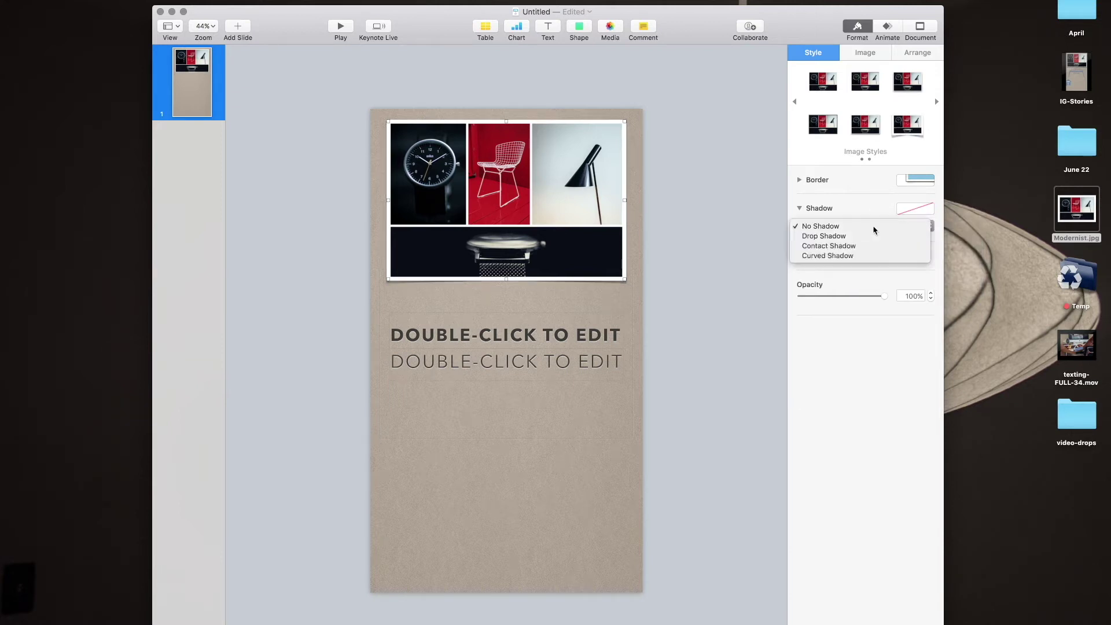
left_click(927, 227)
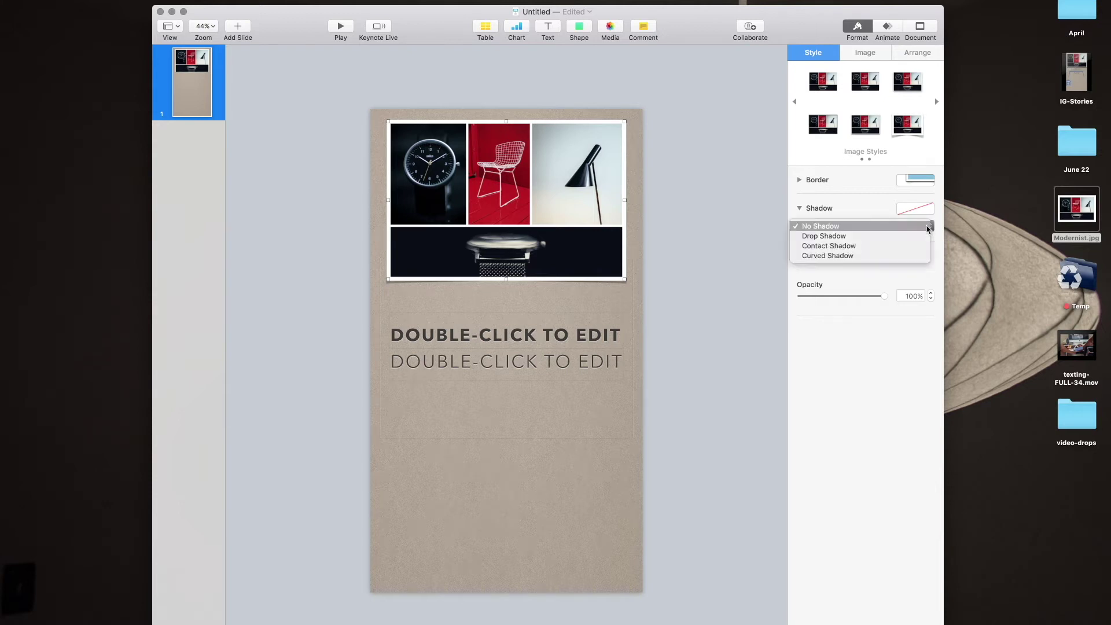
left_click(887, 256)
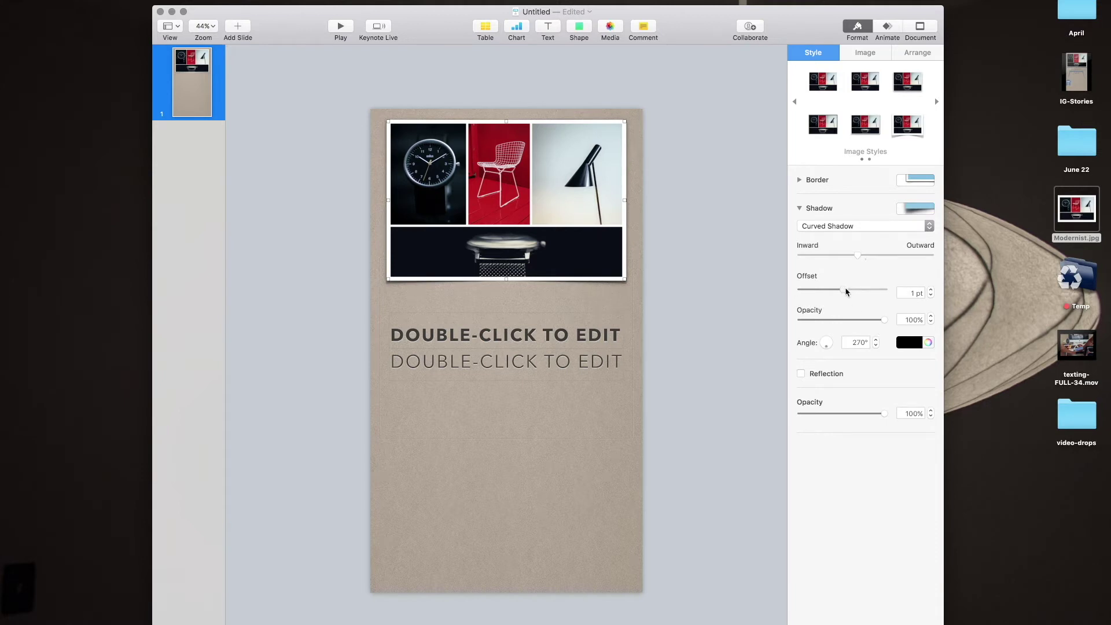
left_click_drag(852, 292, 856, 293)
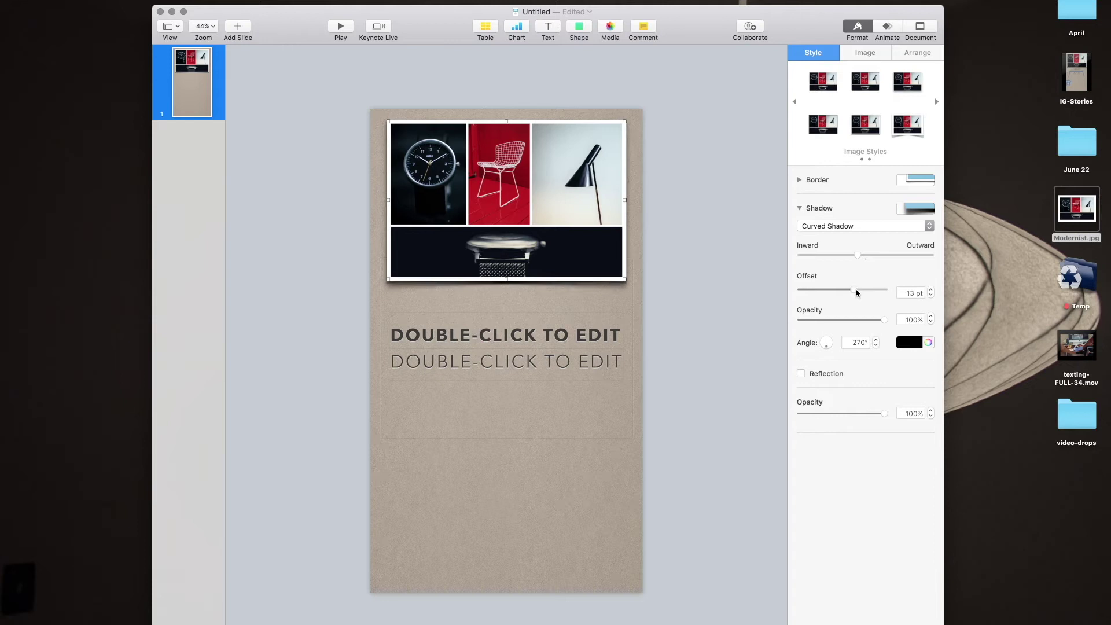
left_click(556, 392)
Set the title to MODERN in Helvetica Neue UltraLight
left_click(500, 340)
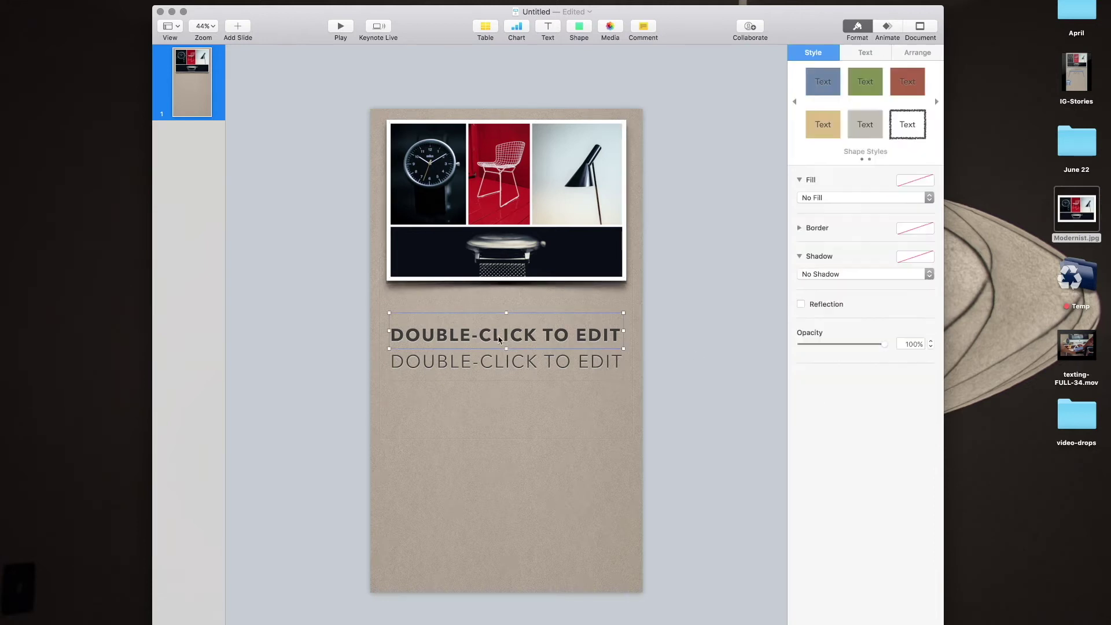
left_click(860, 50)
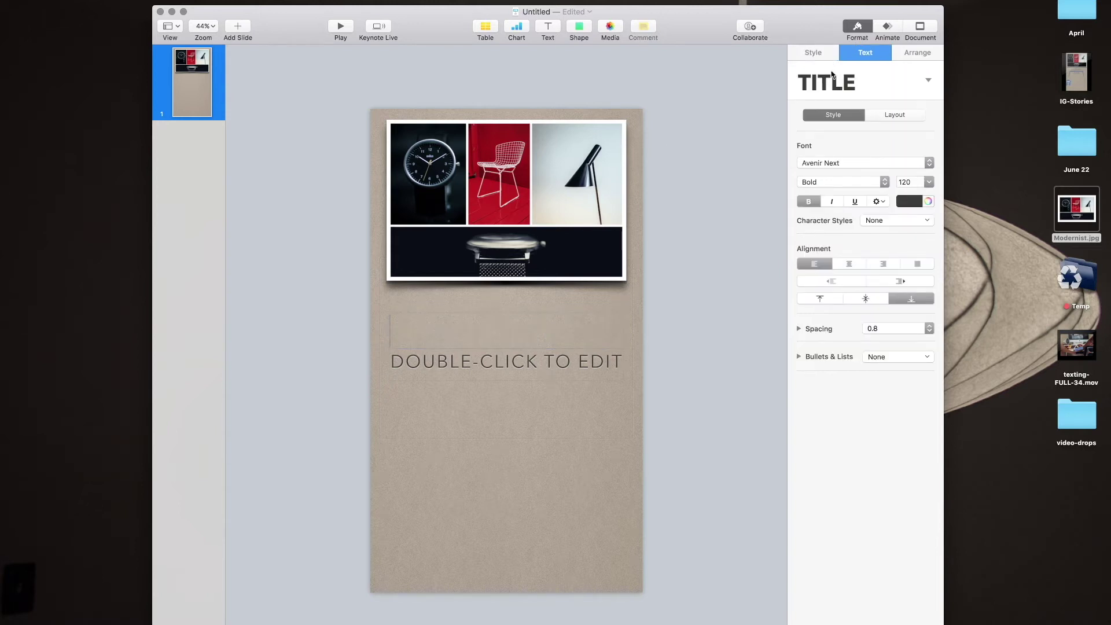
left_click(880, 165)
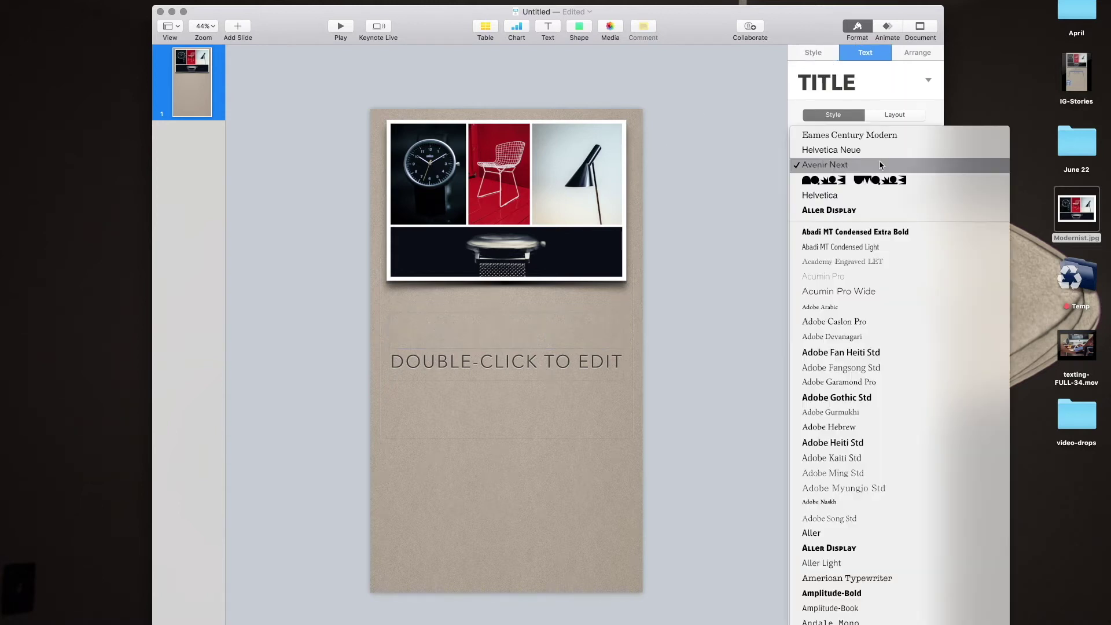
left_click(879, 153)
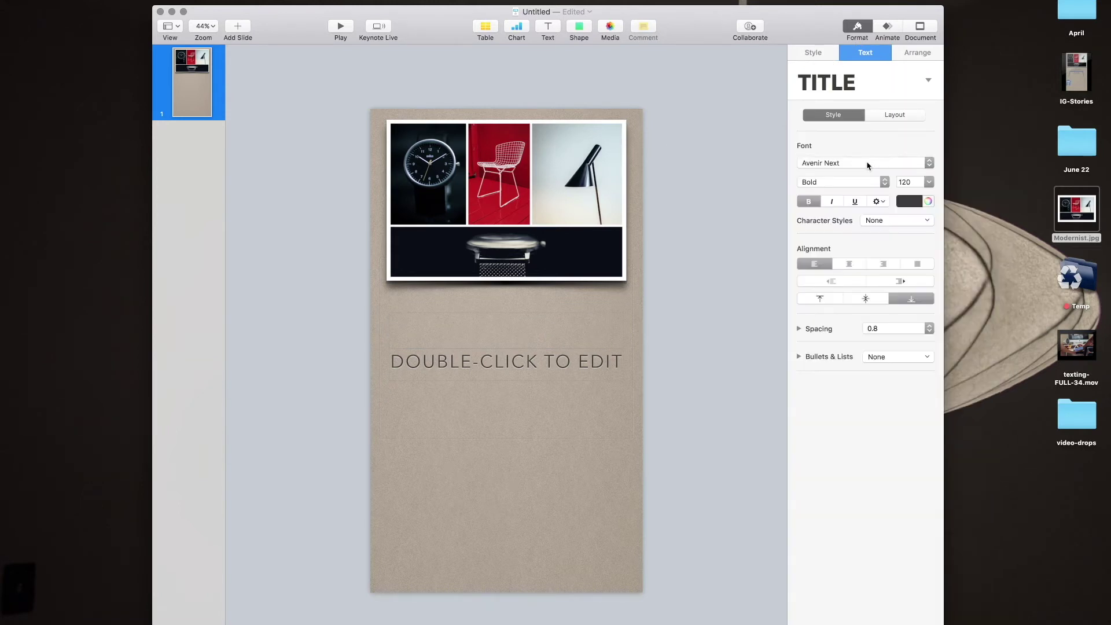
left_click(862, 183)
left_click(828, 64)
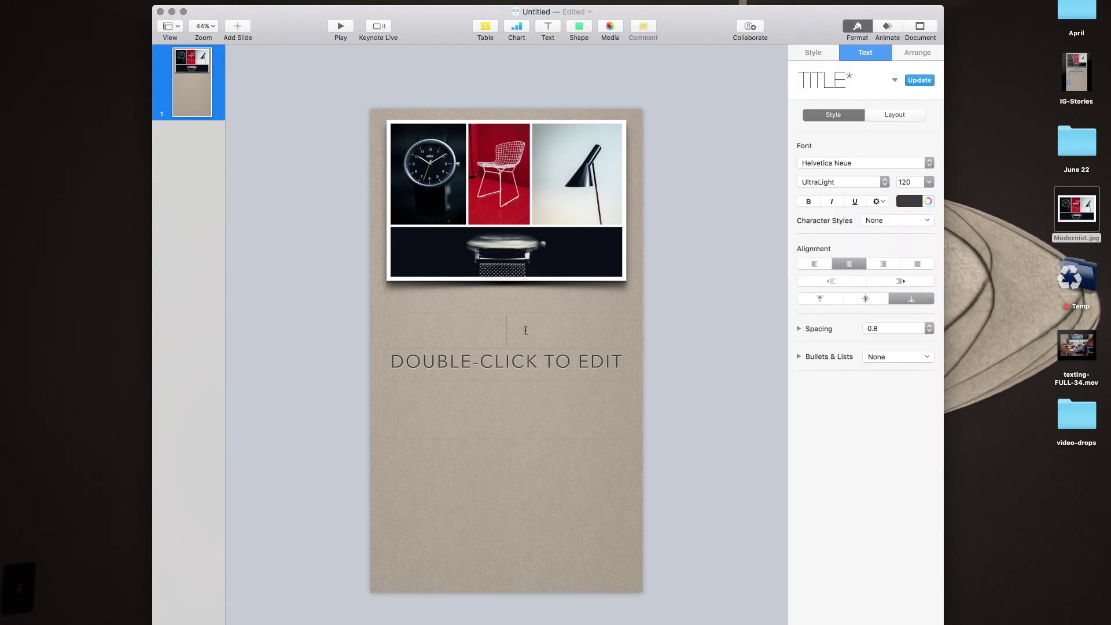
type("MODERN")
Make the subtitle read LIVING in the Eames Century Modern serif font
left_click(612, 364)
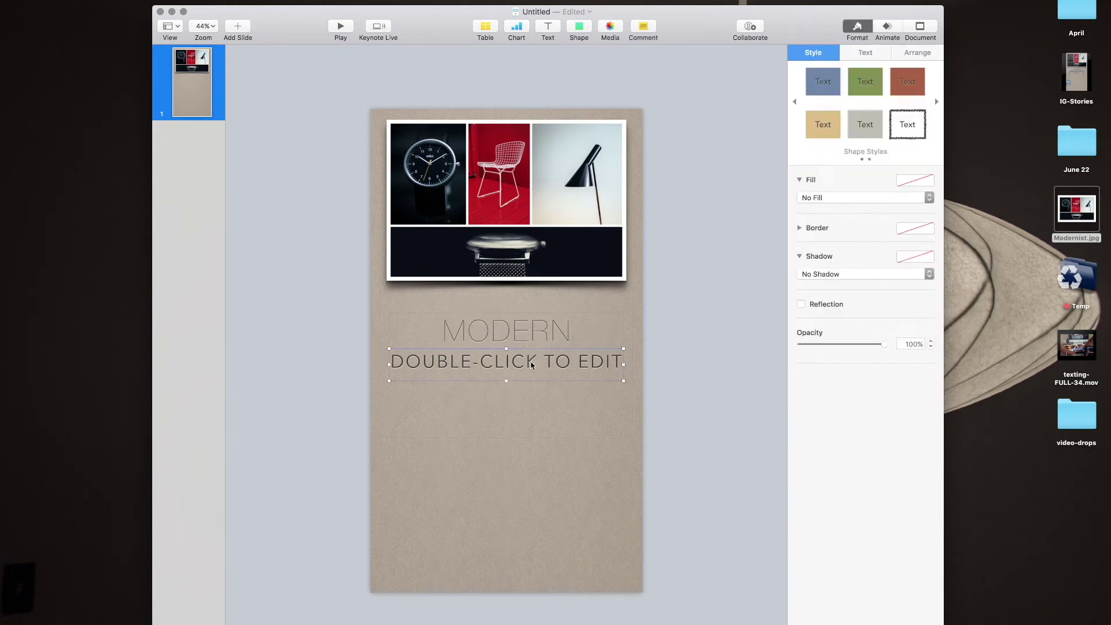
type("LIVING")
key("super+a")
left_click(900, 167)
left_click(856, 178)
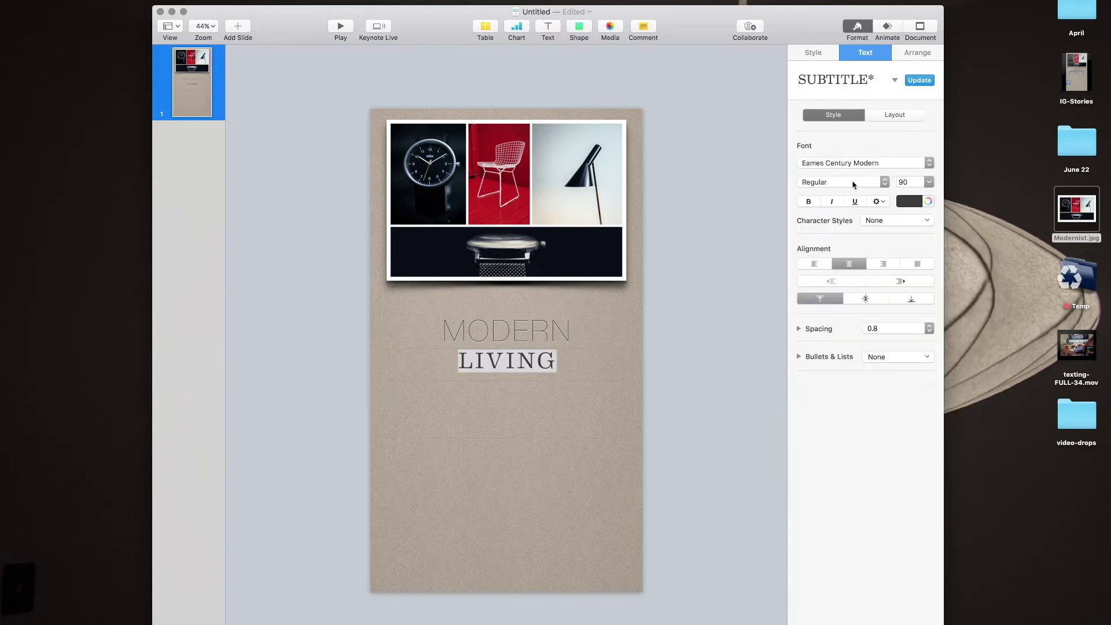
key("Escape")
Insert the table shape from Objects and move LIVING up between its legs
left_click(580, 30)
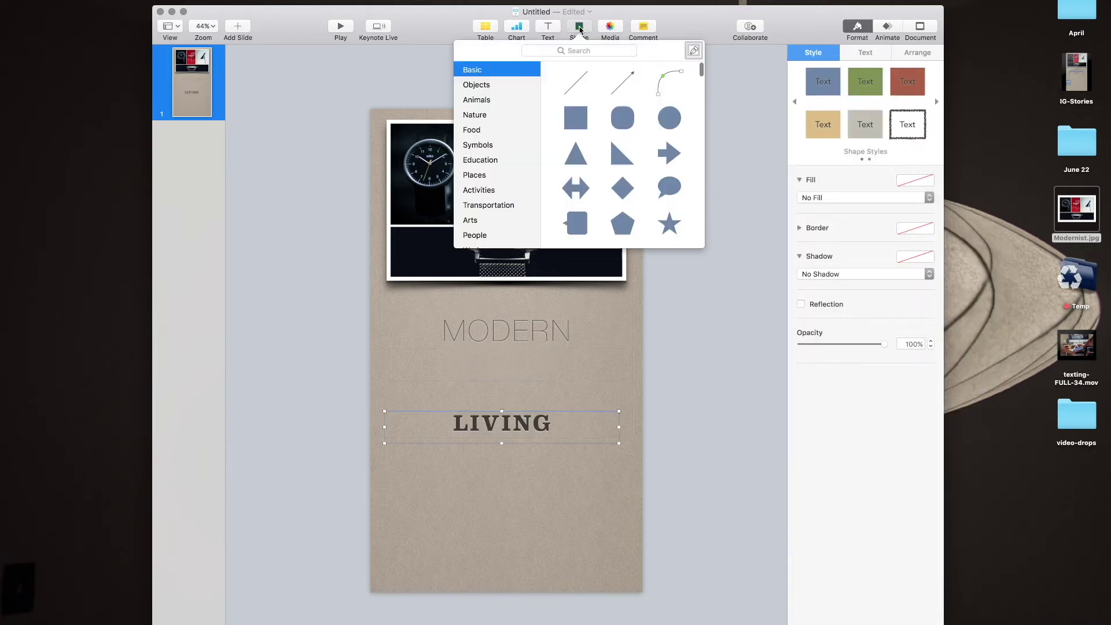
left_click(489, 86)
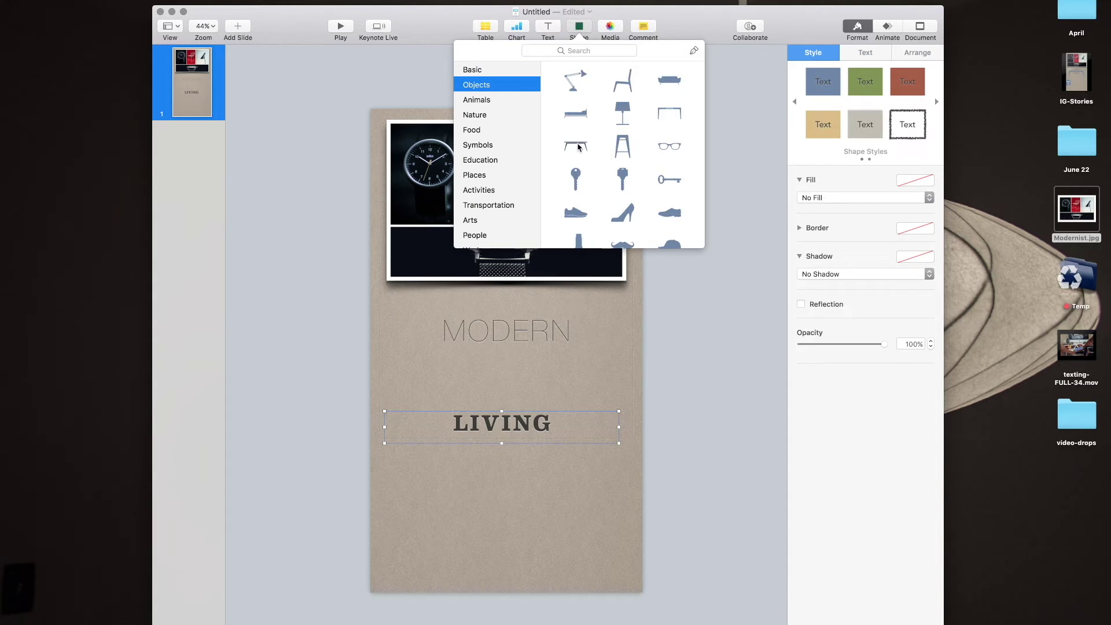
left_click(577, 148)
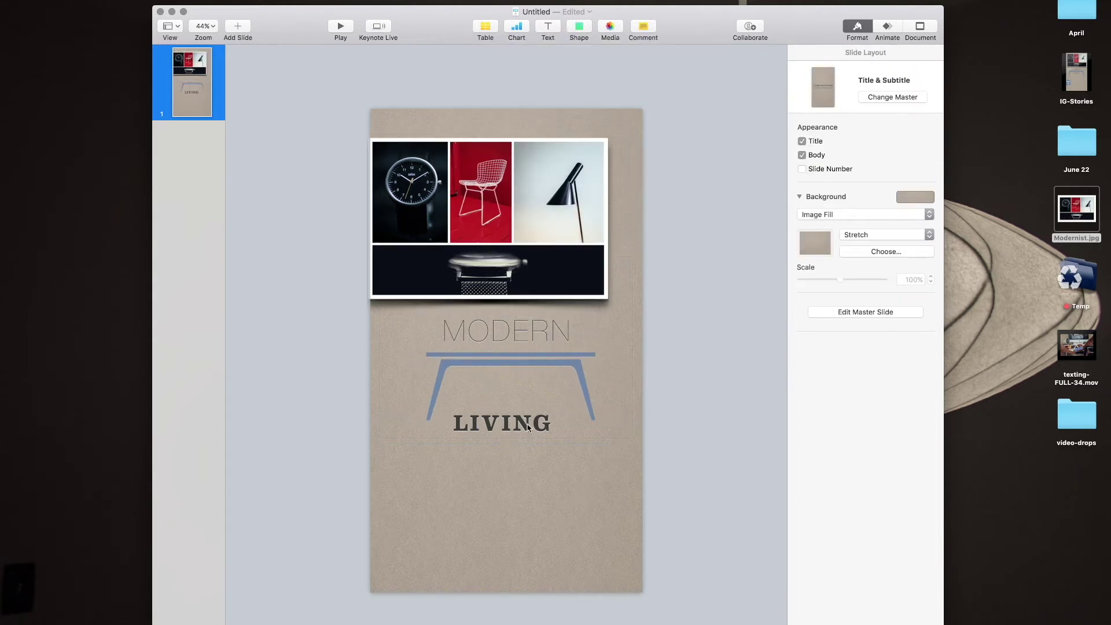
left_click_drag(536, 427, 543, 403)
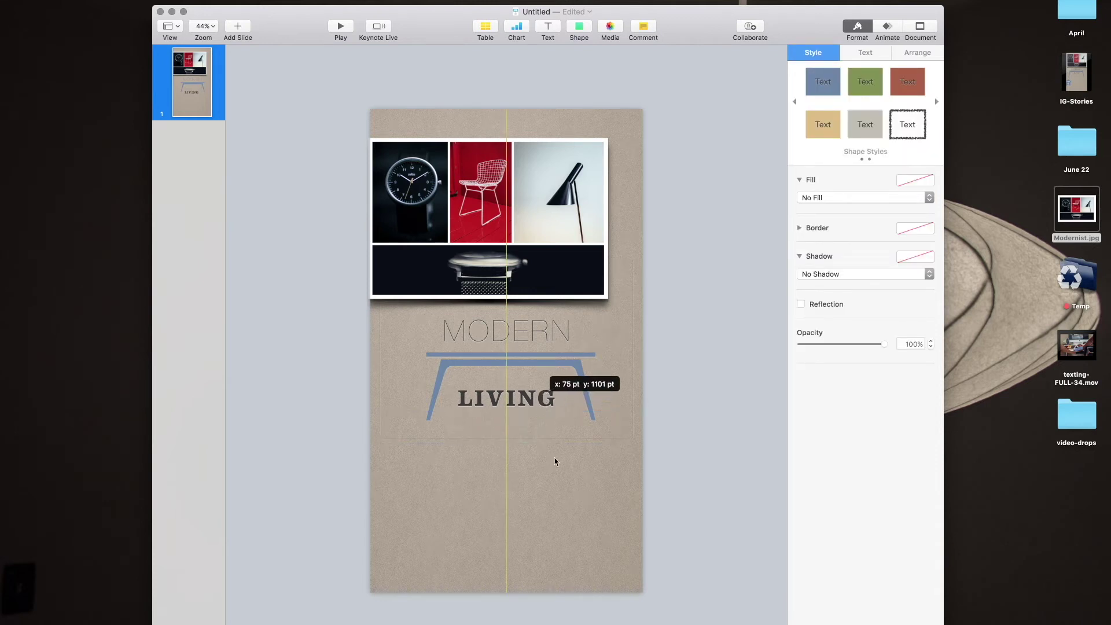
left_click_drag(554, 462, 554, 462)
left_click(613, 90)
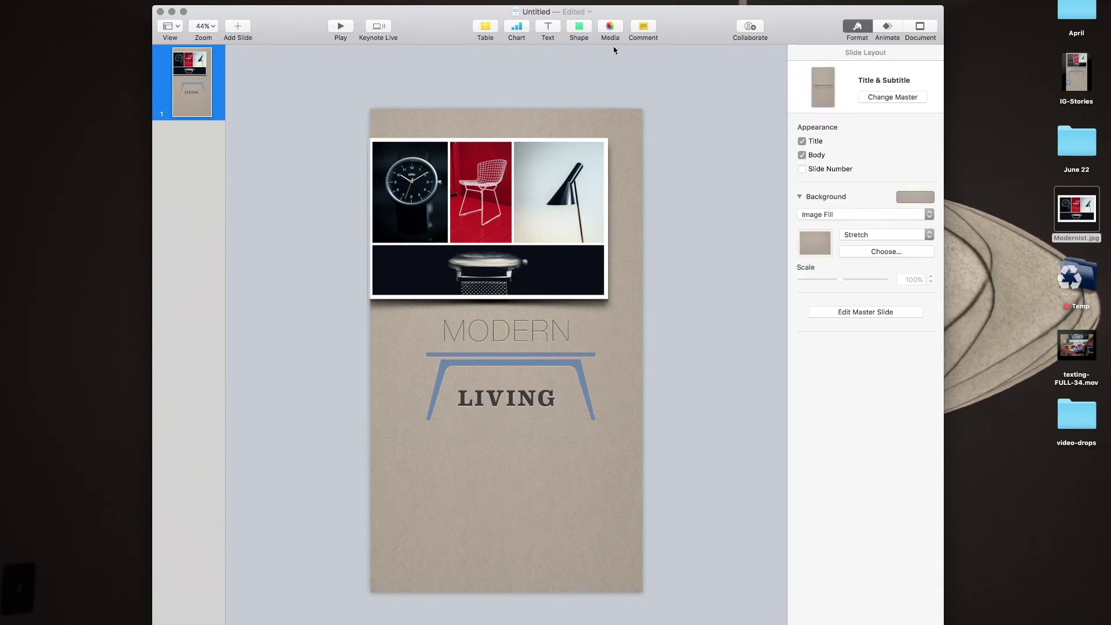
Insert an arrow shape, move it below LIVING, enlarge and centre it
left_click(578, 35)
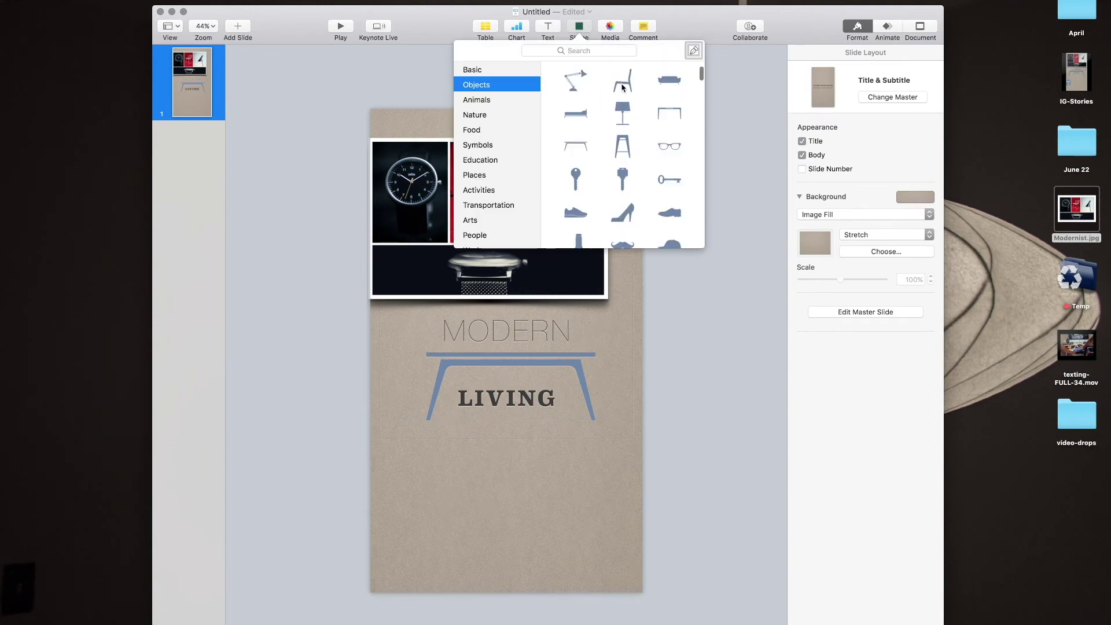
type("ar")
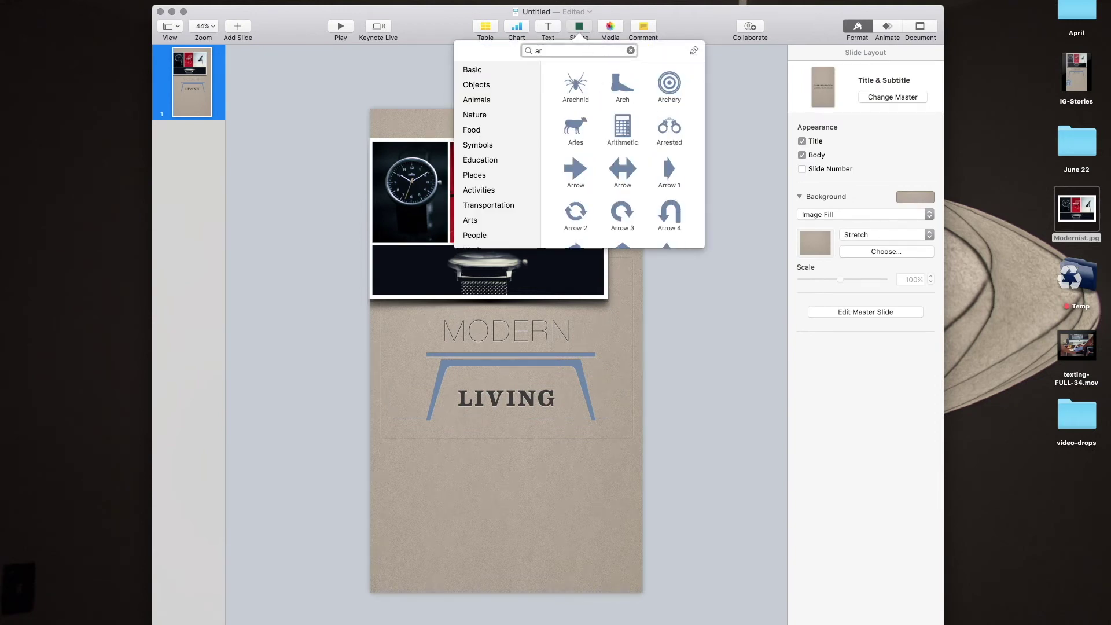
type("row")
left_click(623, 212)
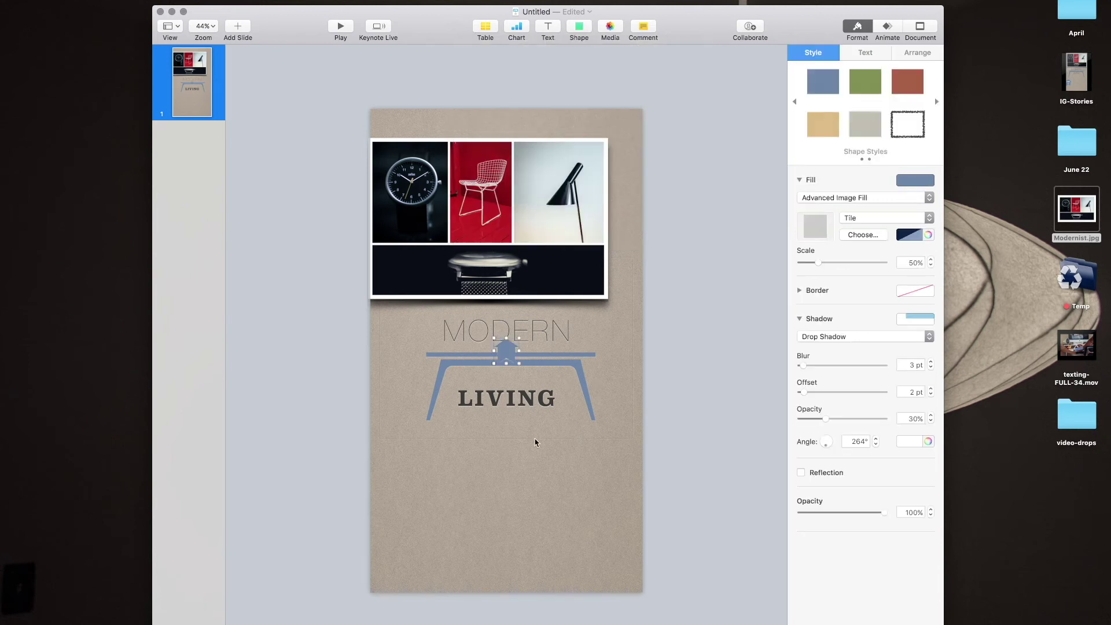
left_click_drag(517, 364, 517, 490)
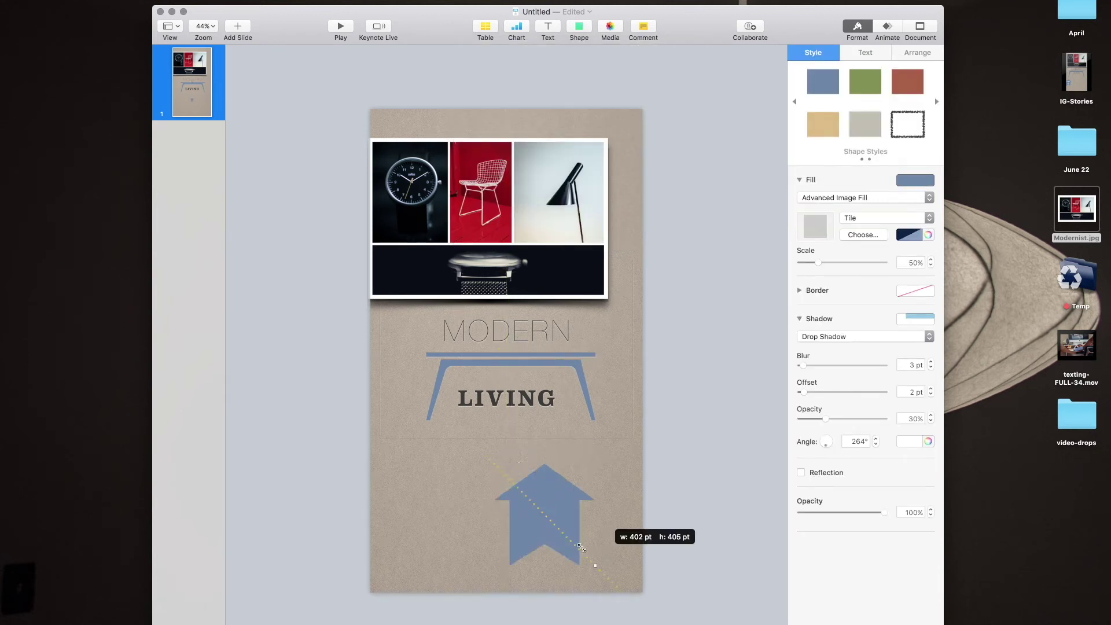
mouse_move(605, 556)
left_mouse_down()
mouse_move(562, 531)
mouse_move(521, 531)
left_mouse_up()
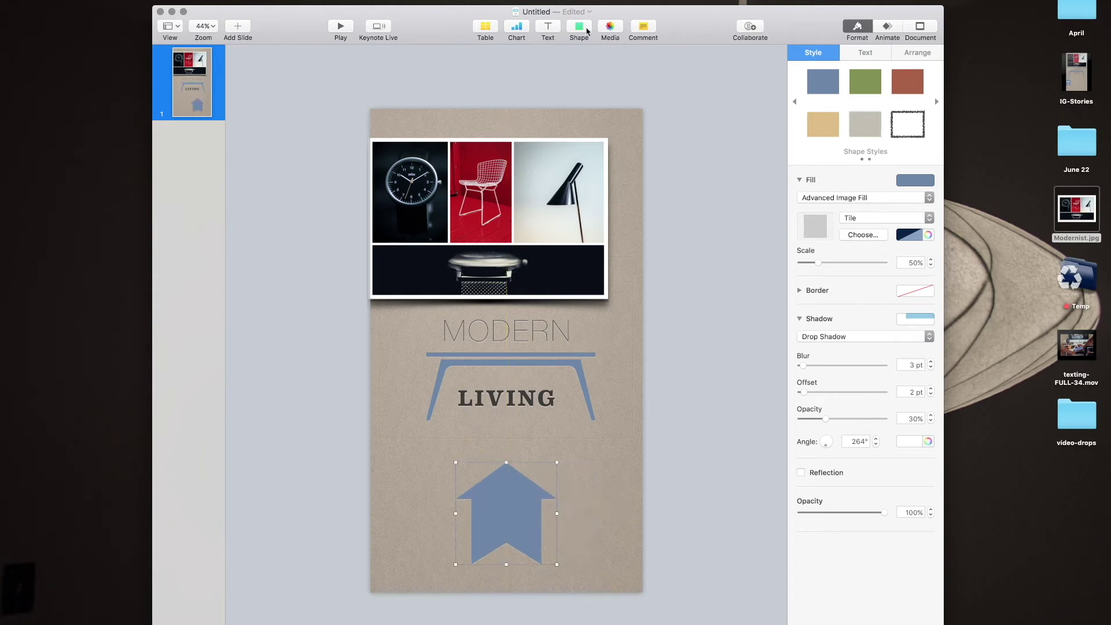
Move the placeholder text box onto the arrow and enter 'slide up'
left_click(505, 496)
left_click(517, 359)
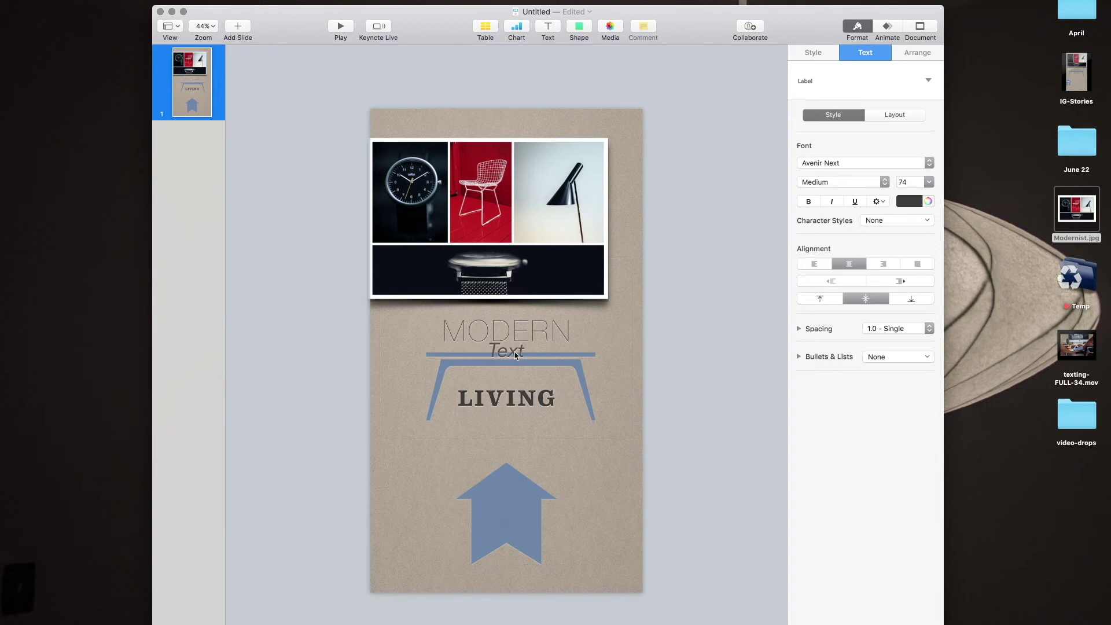
left_click(510, 354)
left_click(511, 354)
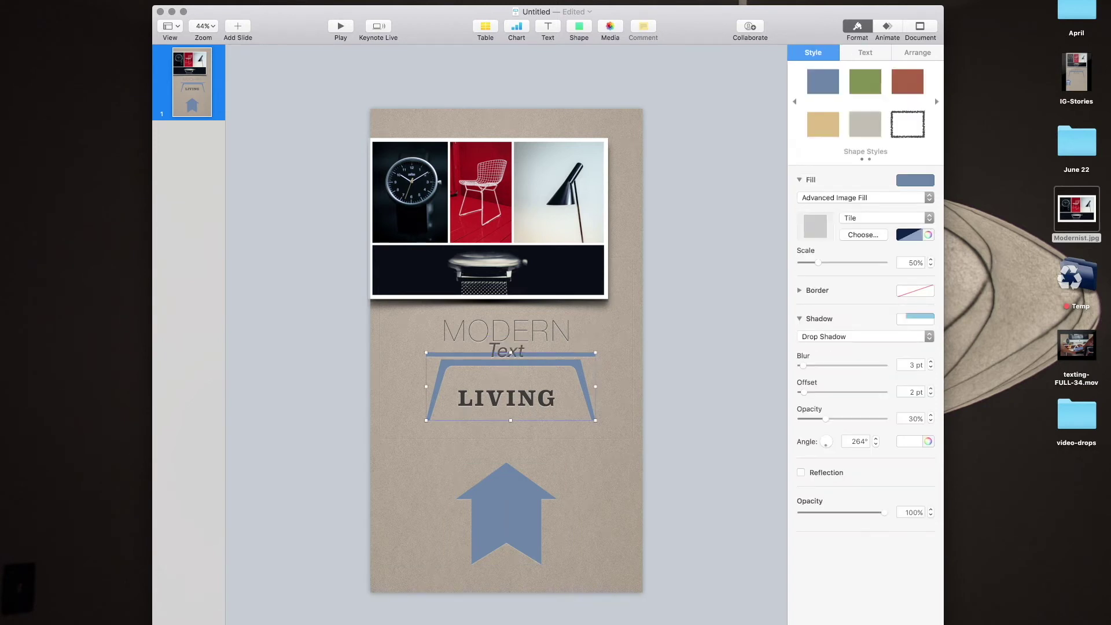
left_click(510, 420)
left_click_drag(518, 354, 512, 485)
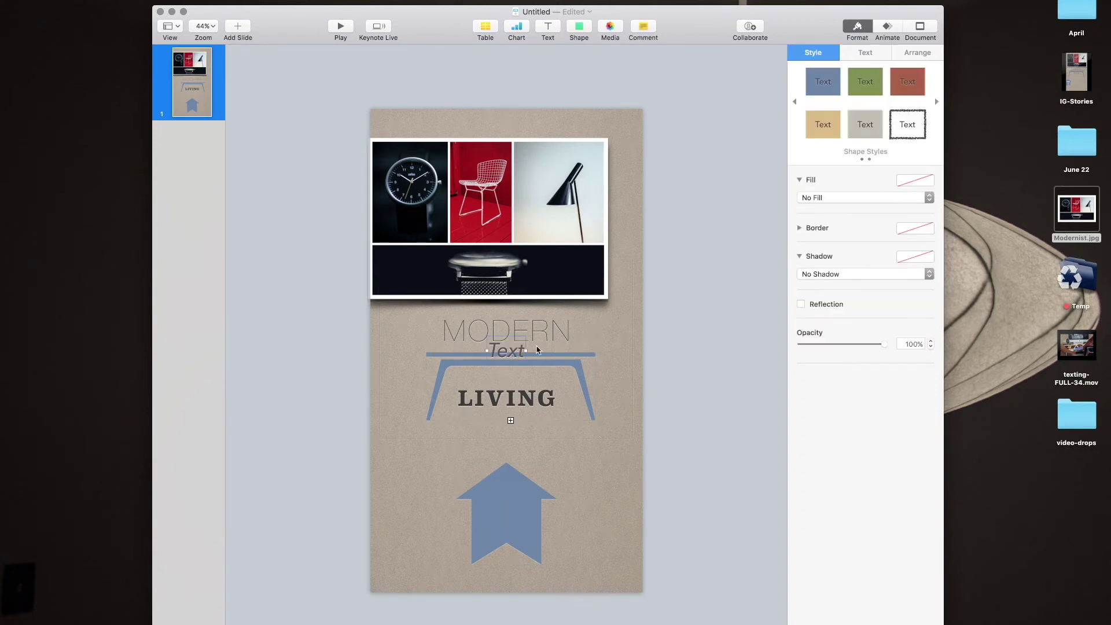
left_click_drag(512, 485, 521, 509)
left_click(521, 509)
double_click(521, 509)
type("S")
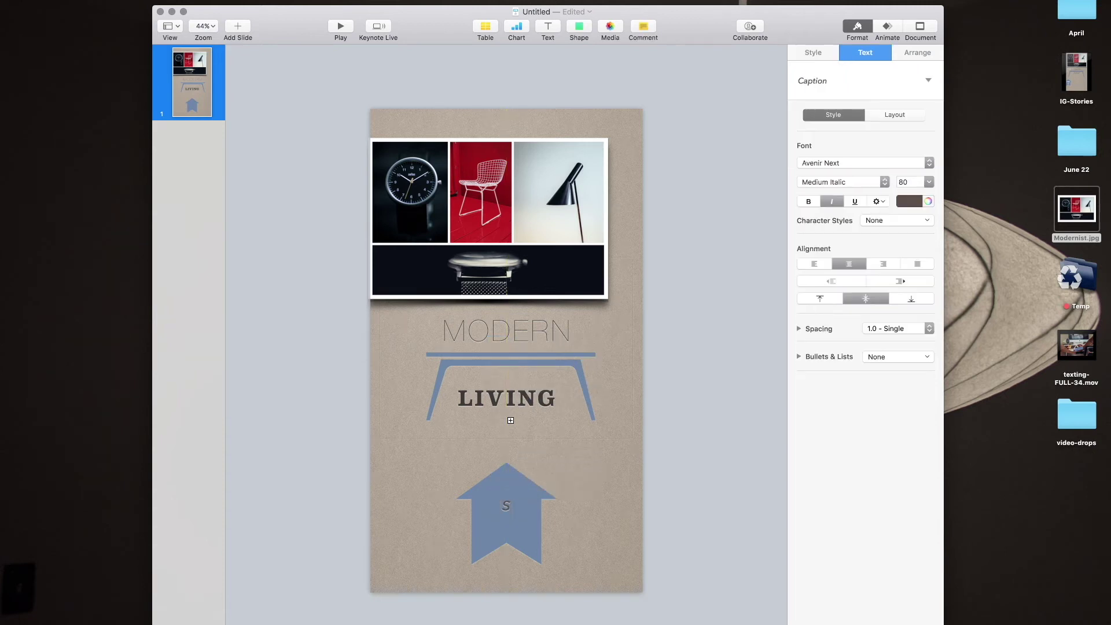
type("lide up")
Colour the 'slide up' text white
key("super+a")
left_click(918, 203)
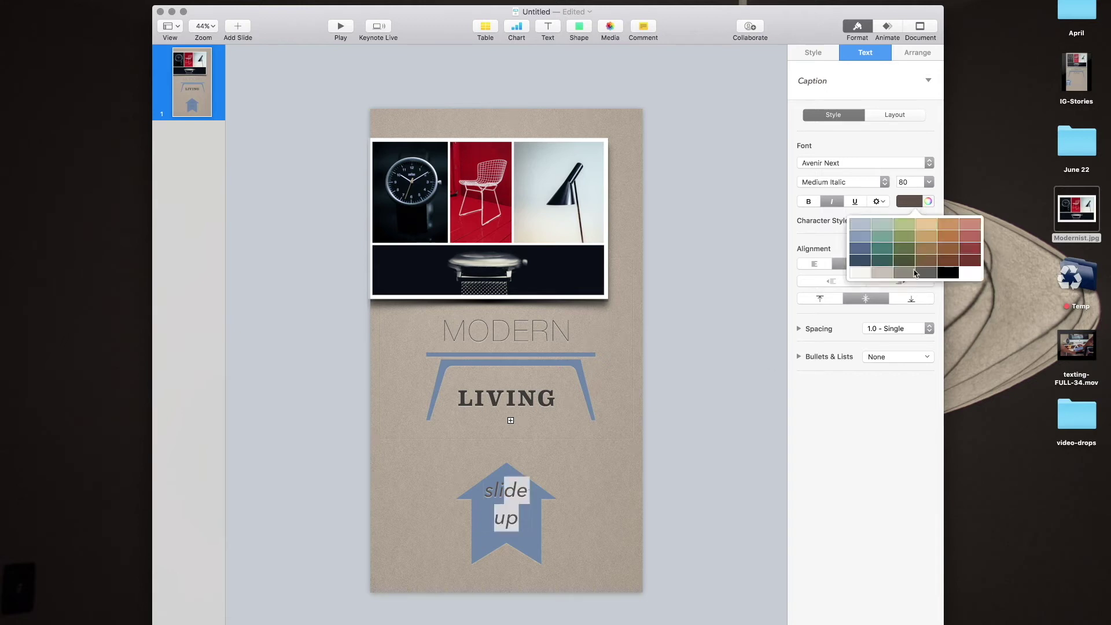
left_click(545, 505)
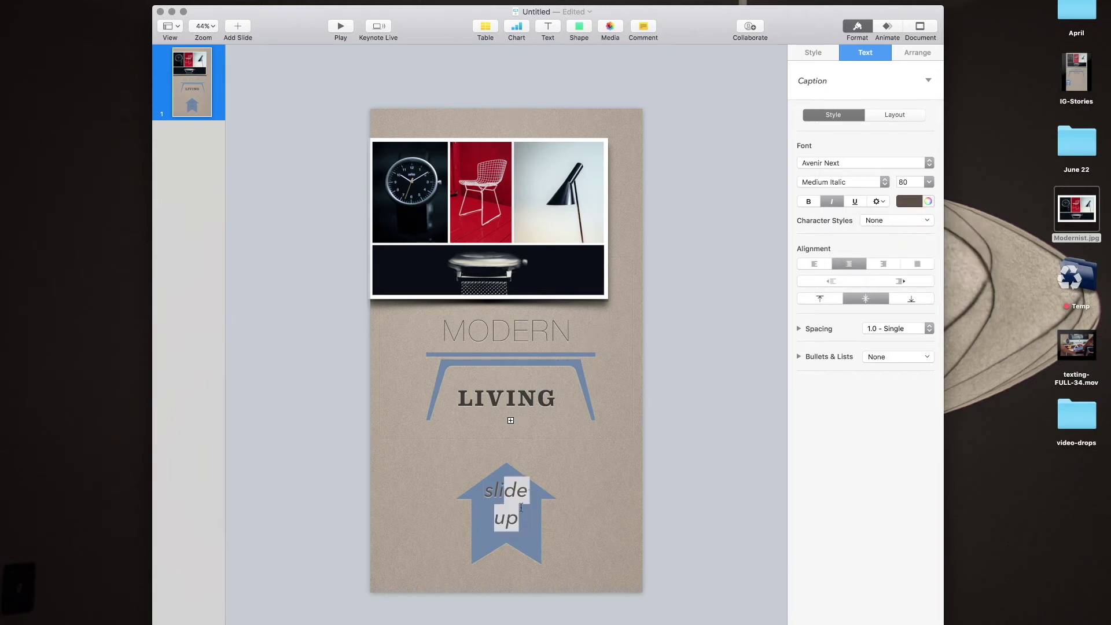
double_click(509, 510)
key("super+a")
left_click(918, 204)
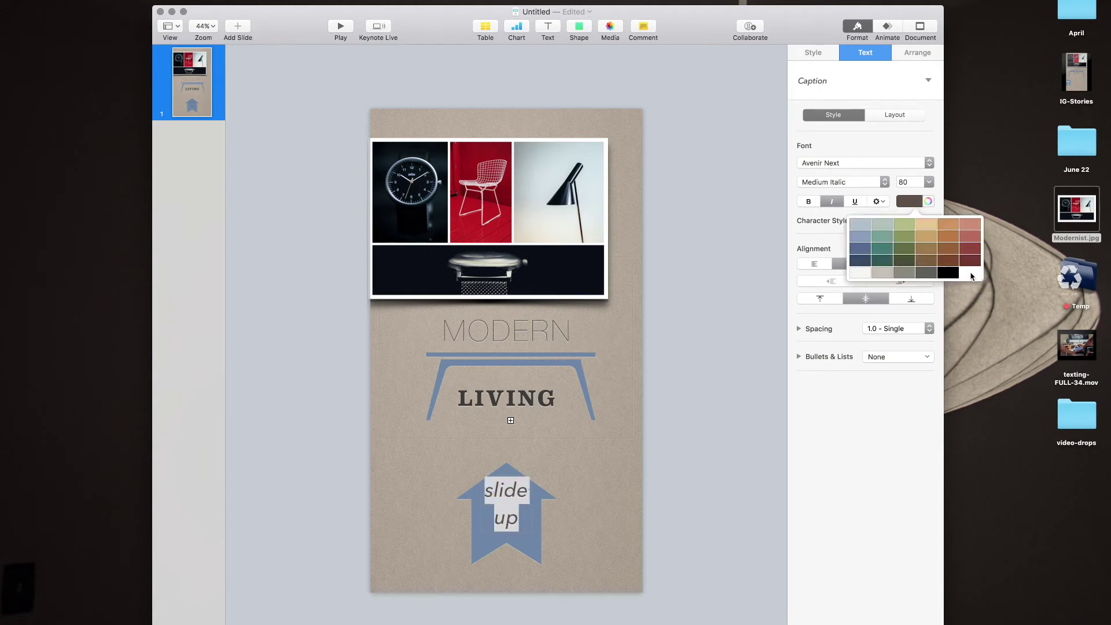
left_click(860, 273)
Fill the arrow shape with black and reselect it
left_click(532, 547)
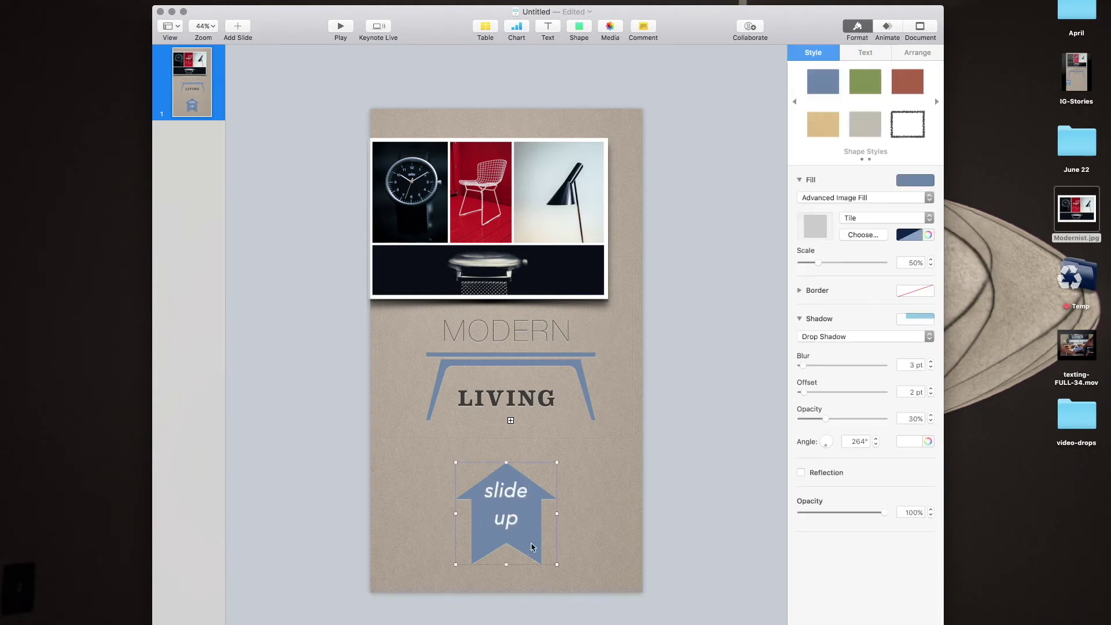
left_click(918, 181)
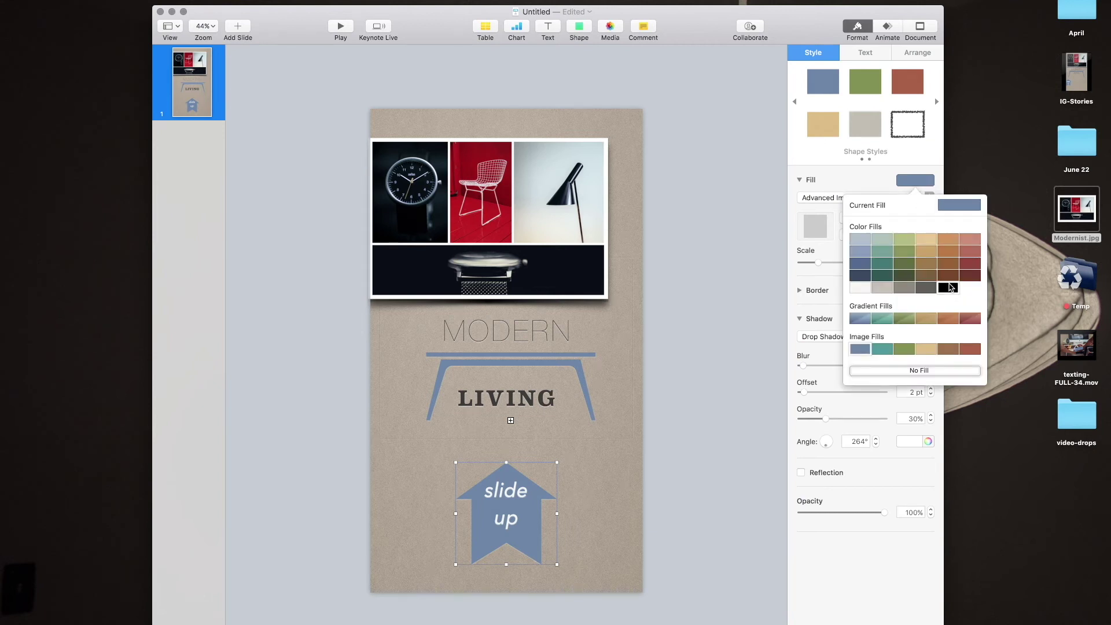
left_click(949, 287)
left_click(538, 443)
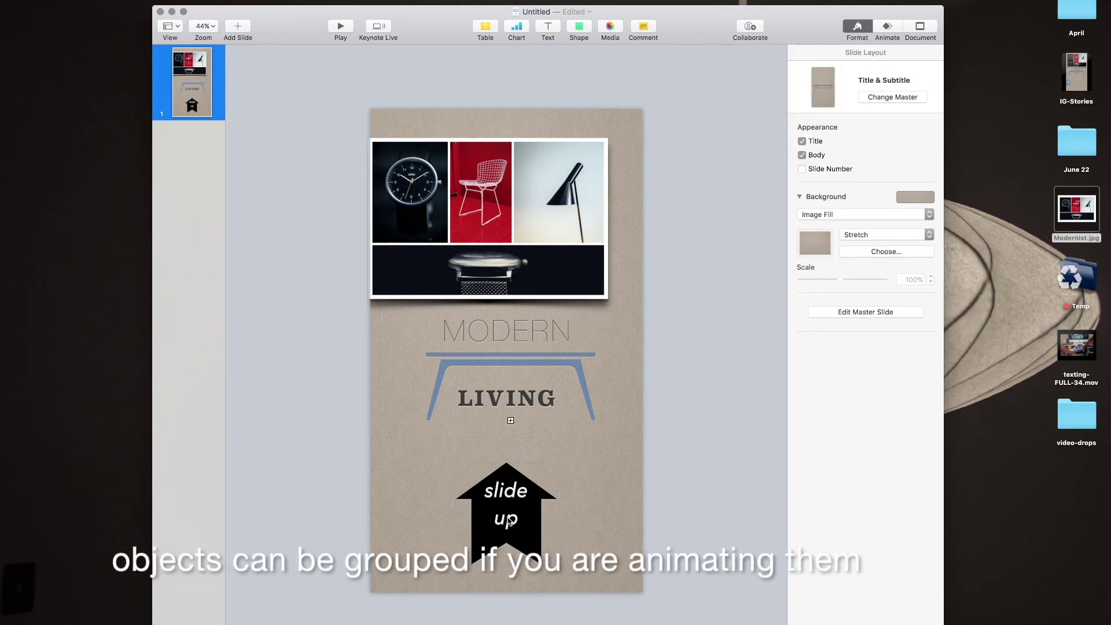
left_click(509, 521)
left_click(510, 452)
left_click(510, 499)
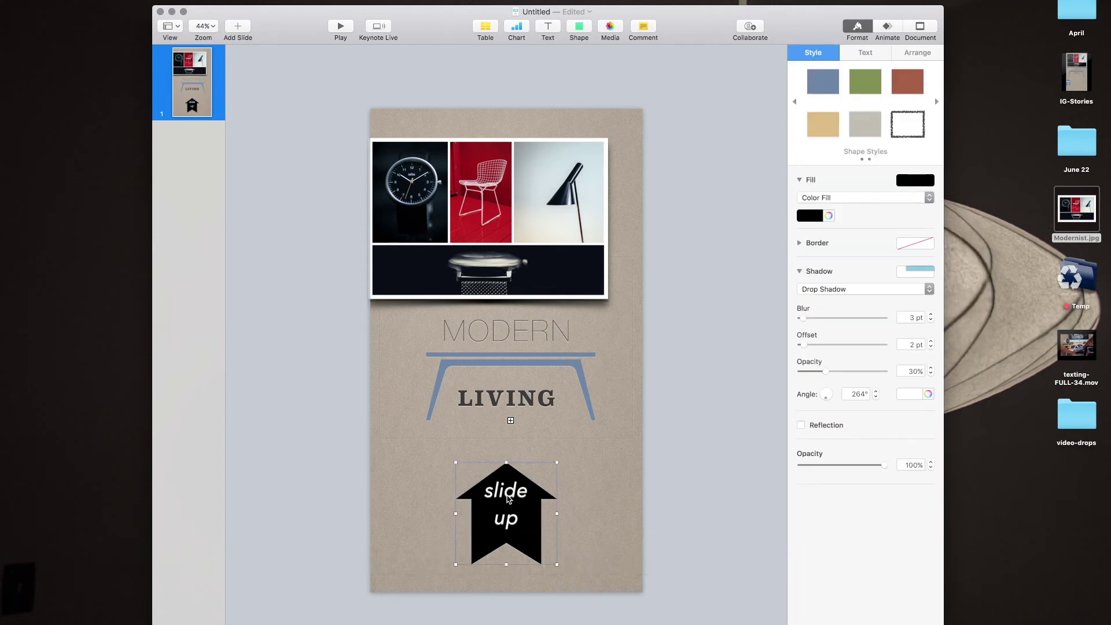
left_click(538, 505, "shift")
left_click(540, 505)
Group the arrow with its 'slide up' text
right_click(537, 500)
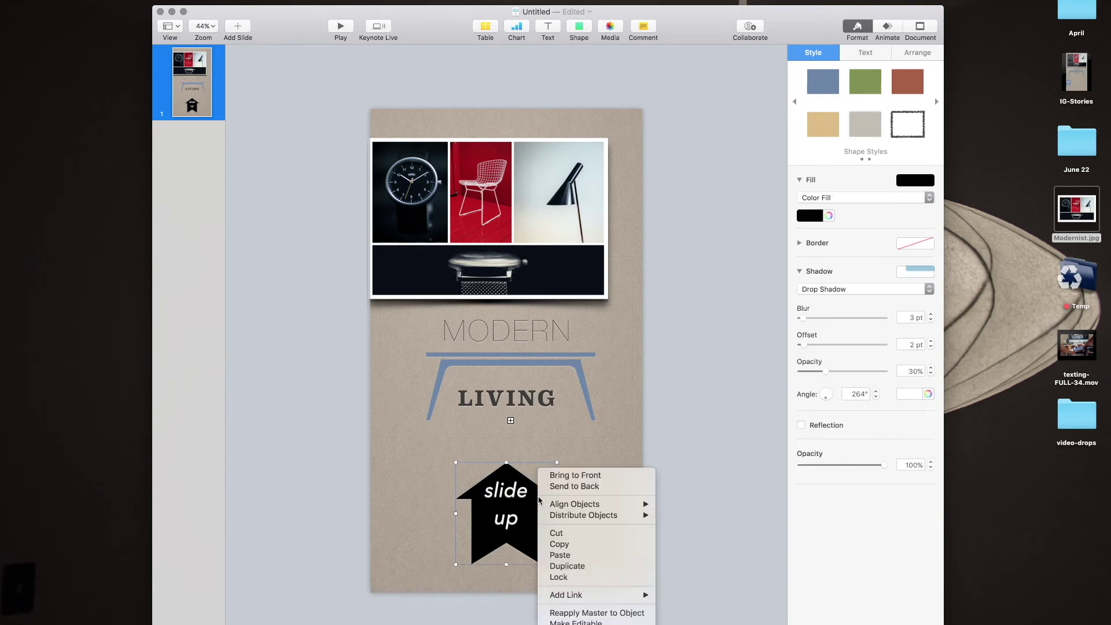
left_click(512, 495)
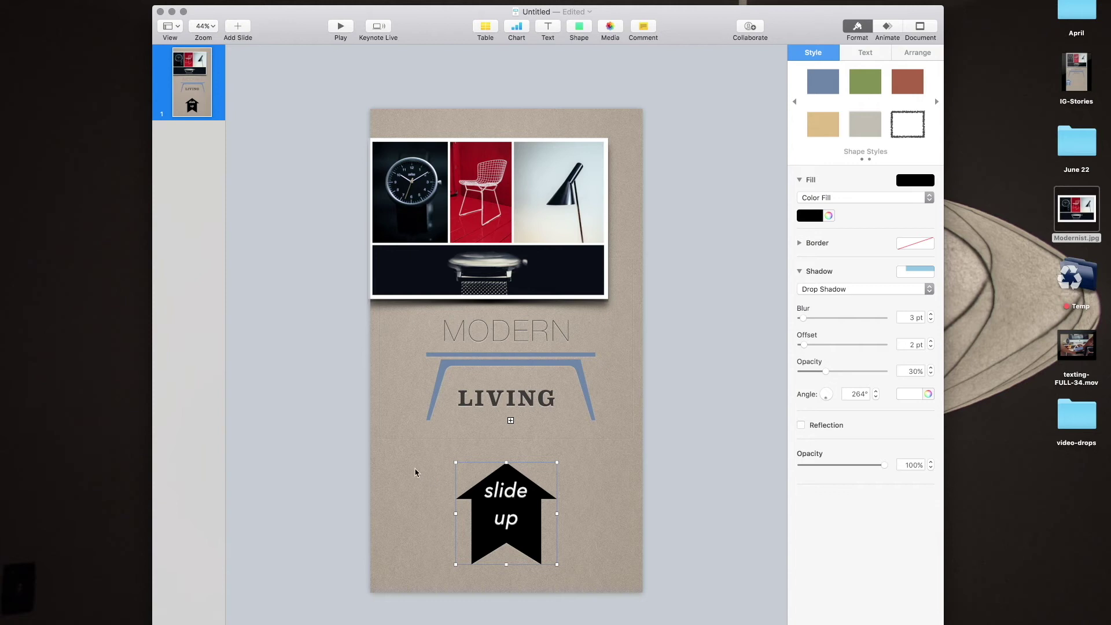
left_click(553, 538)
left_click_drag(570, 551, 410, 451)
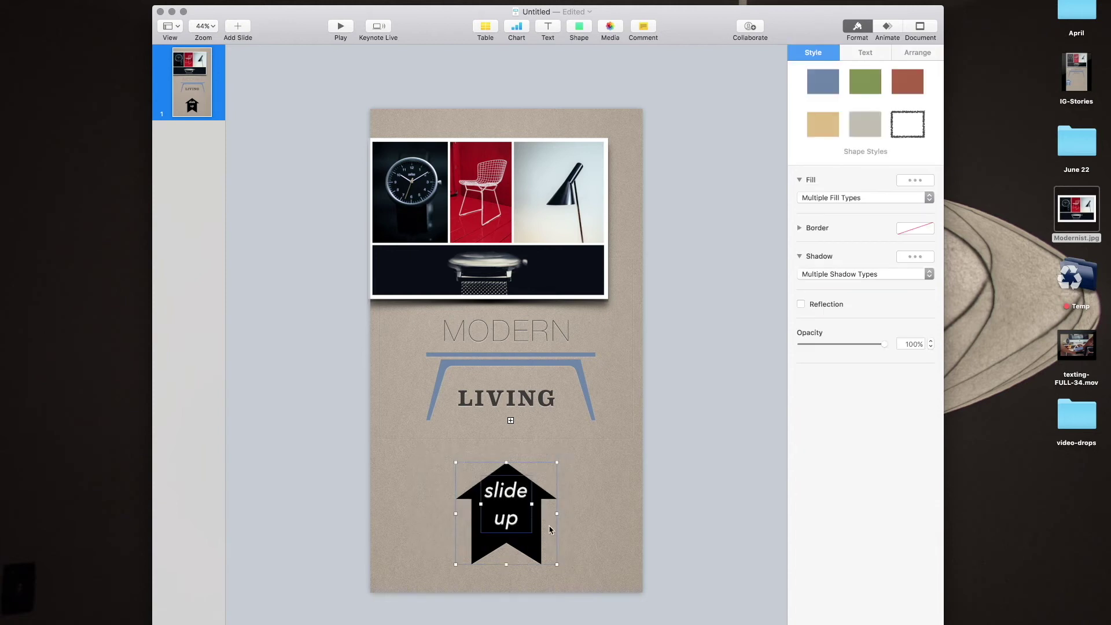
right_click(537, 519)
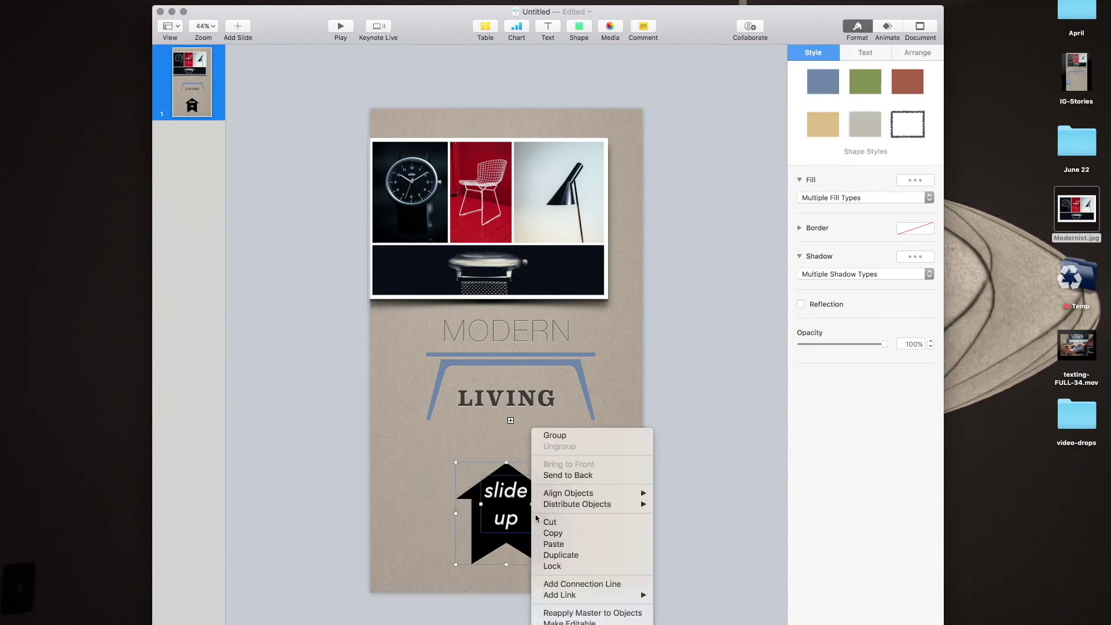
left_click(567, 438)
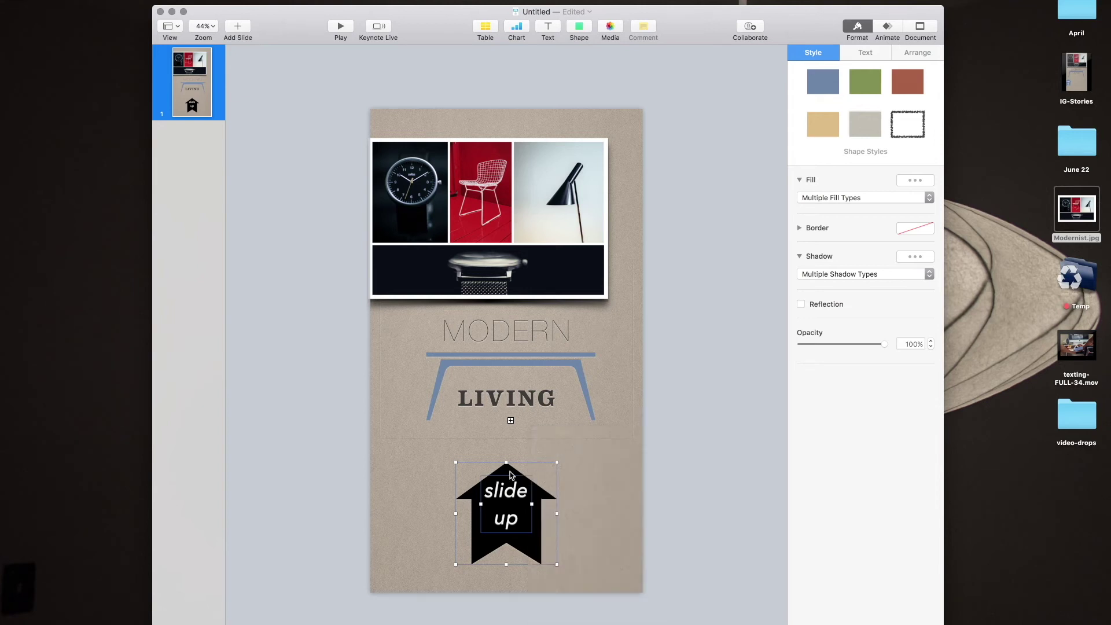
Turn the table outline white, re-centre the collage, and select the table for animating
left_click(521, 360)
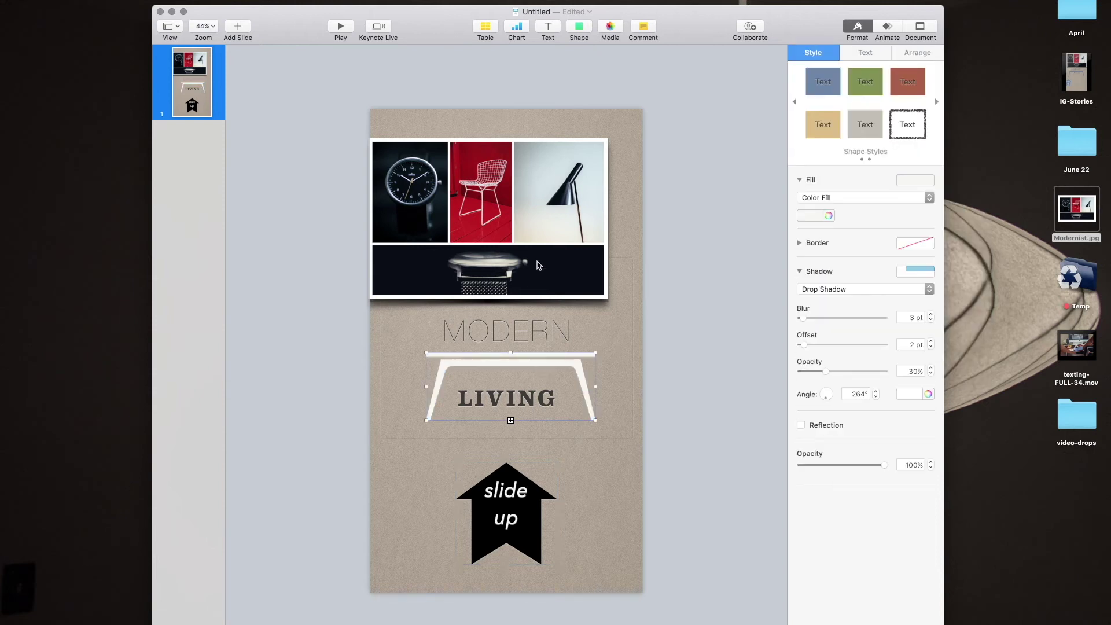
left_click_drag(554, 265, 570, 264)
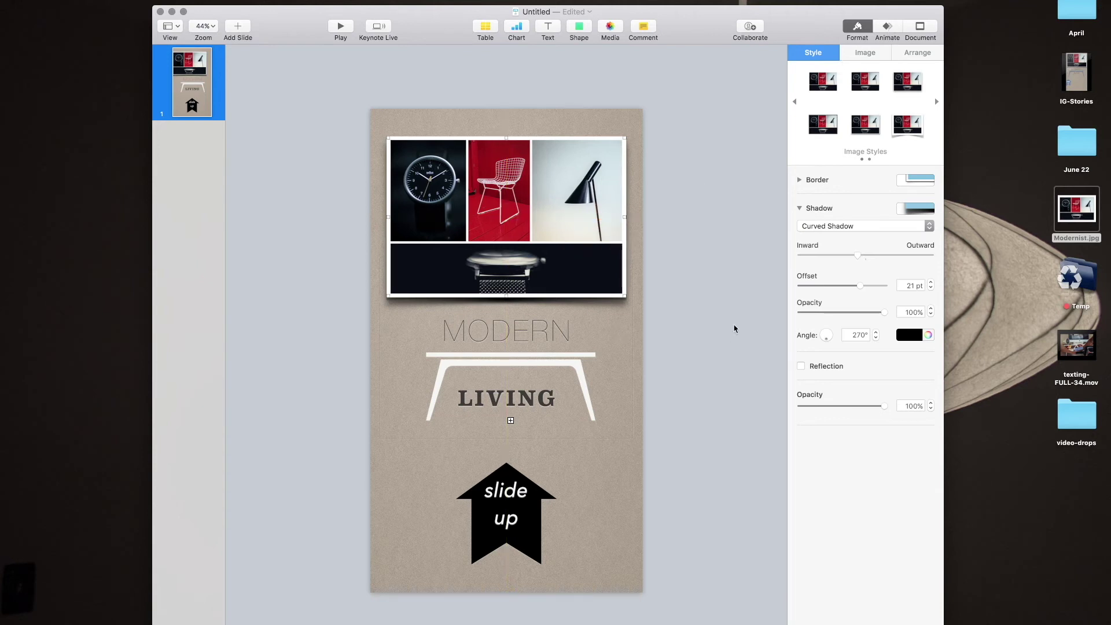
key("Tab")
left_click(887, 31)
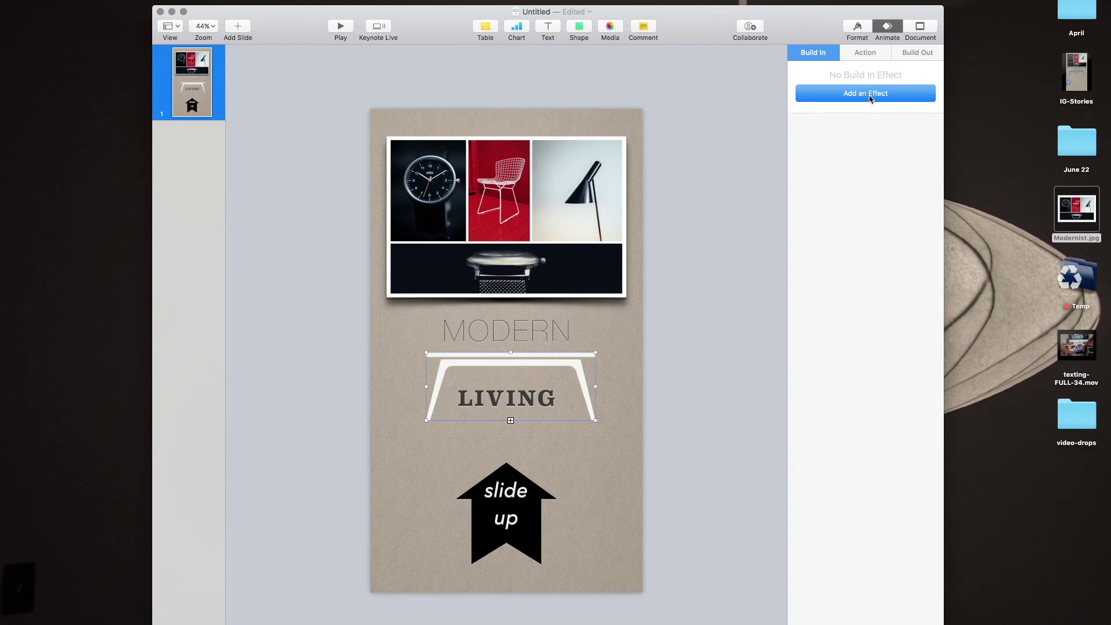
Give the table a Dissolve build-in lasting 0.4 s as build order 1
left_click(891, 98)
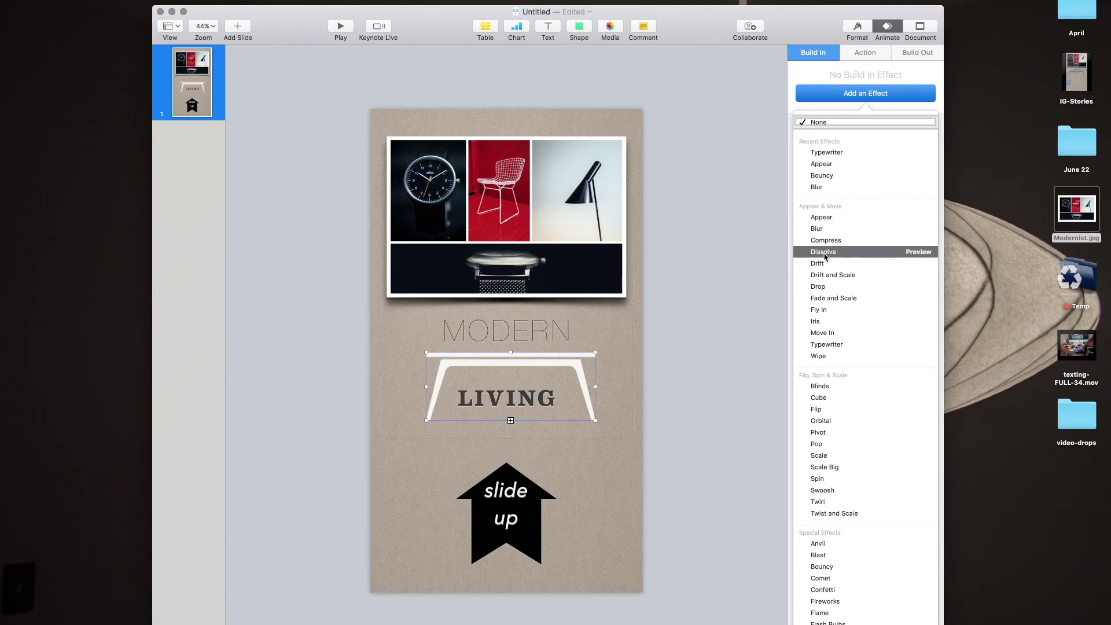
left_click(824, 253)
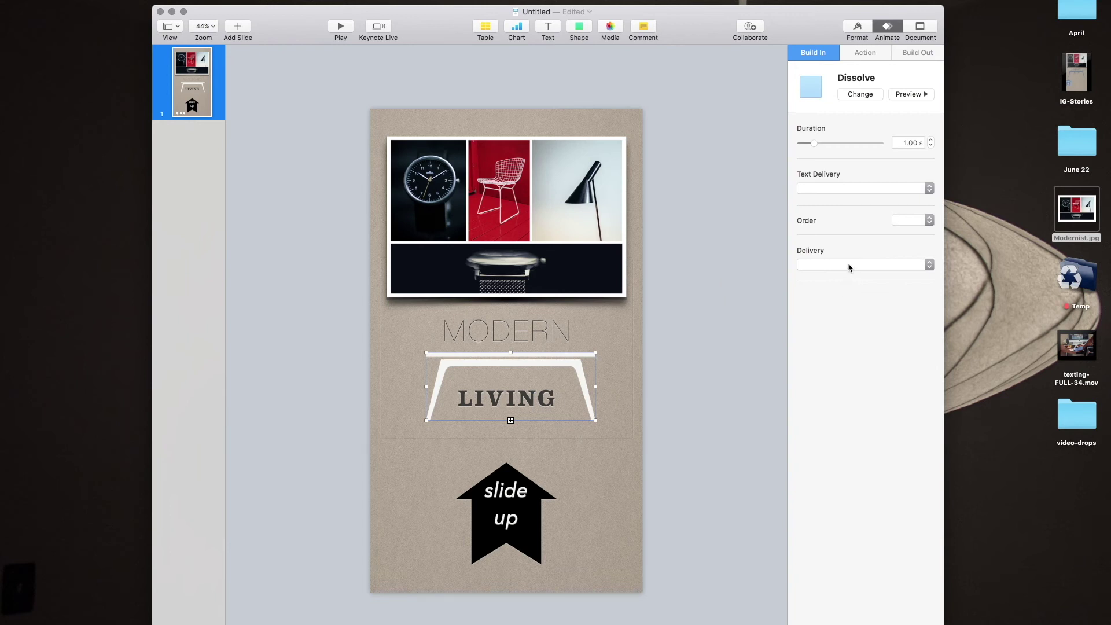
left_click(899, 142)
type(".4")
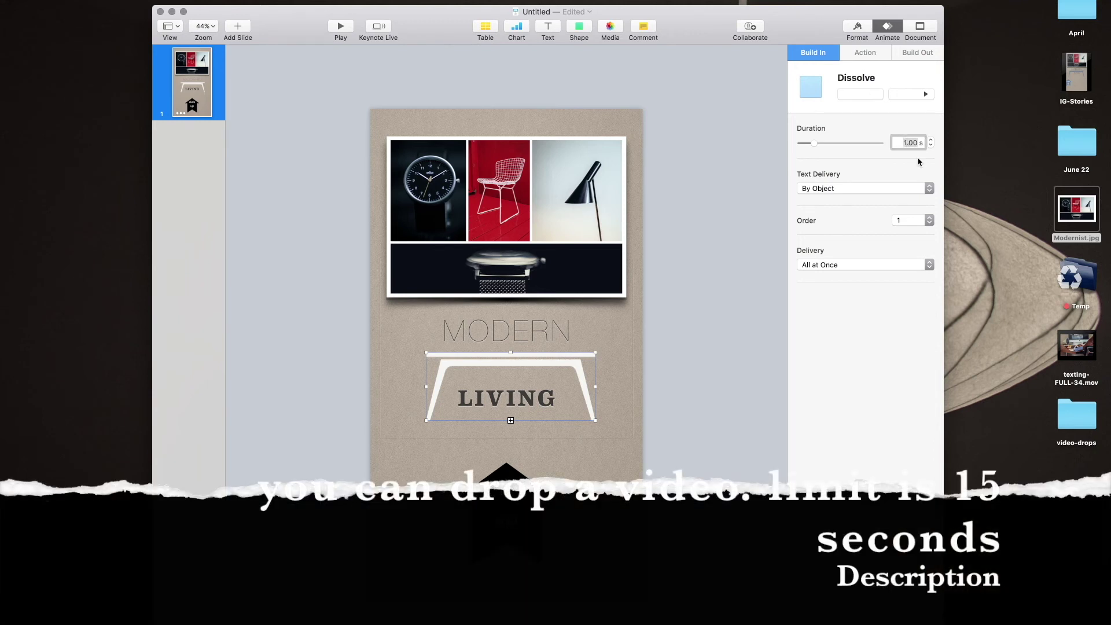
left_click(920, 221)
left_click(759, 230)
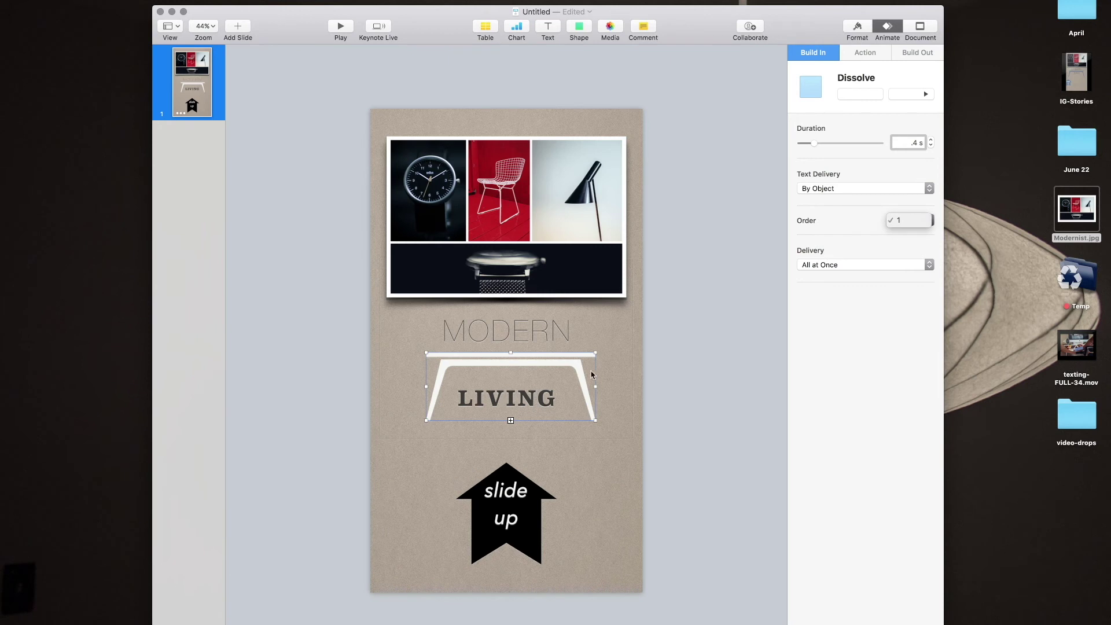
left_click(530, 340)
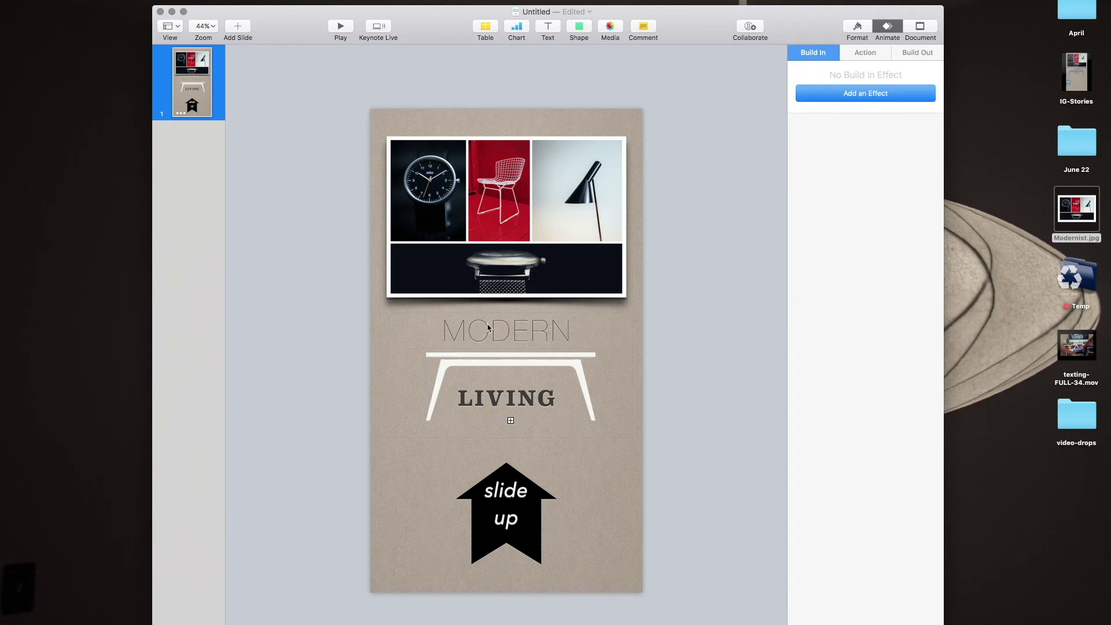
left_click(541, 341)
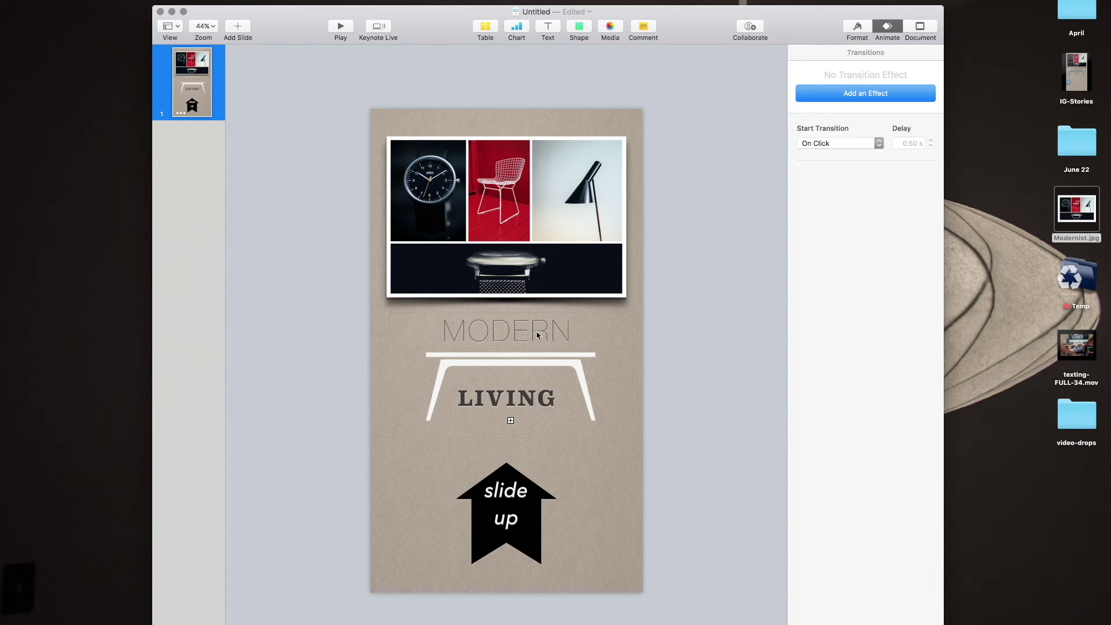
Give MODERN a Typewriter build-in and LIVING a Fly In build-in
left_click(536, 335)
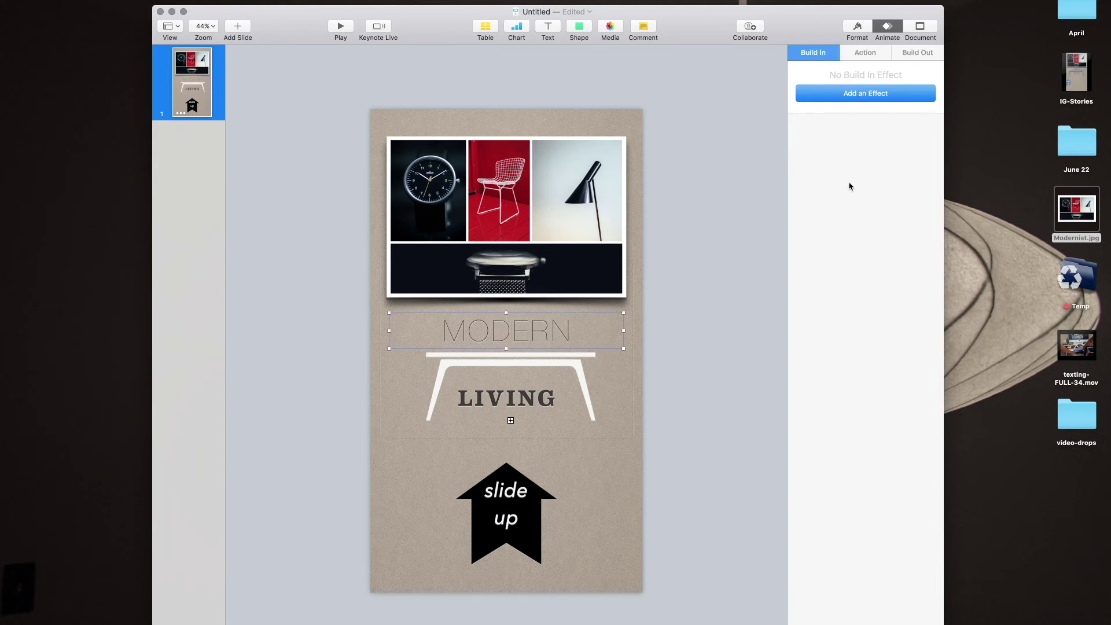
left_click(851, 94)
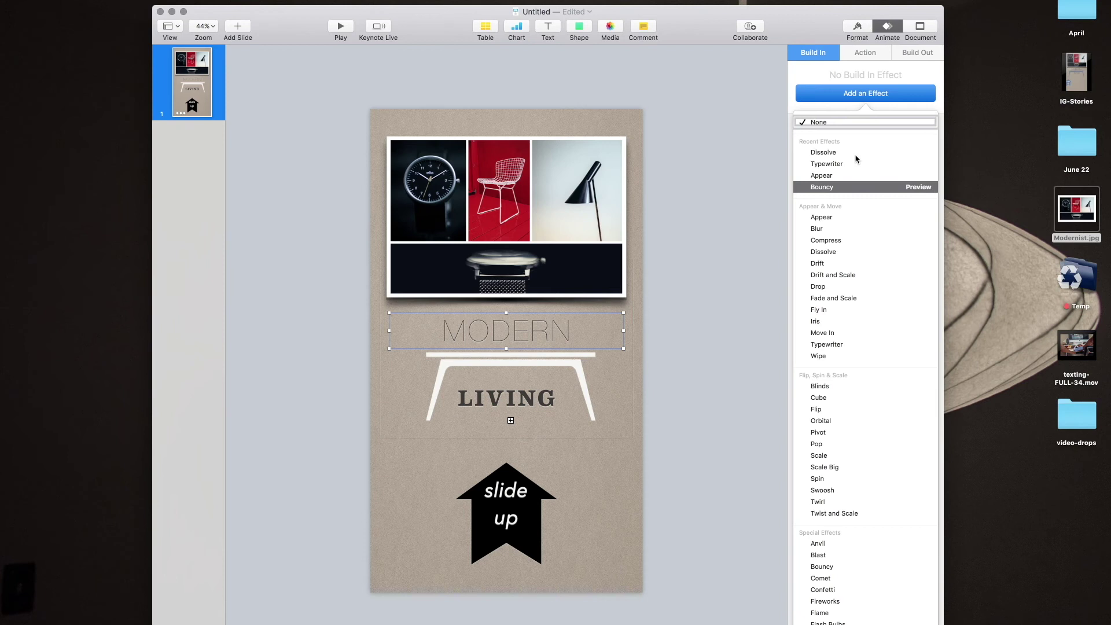
left_click(825, 345)
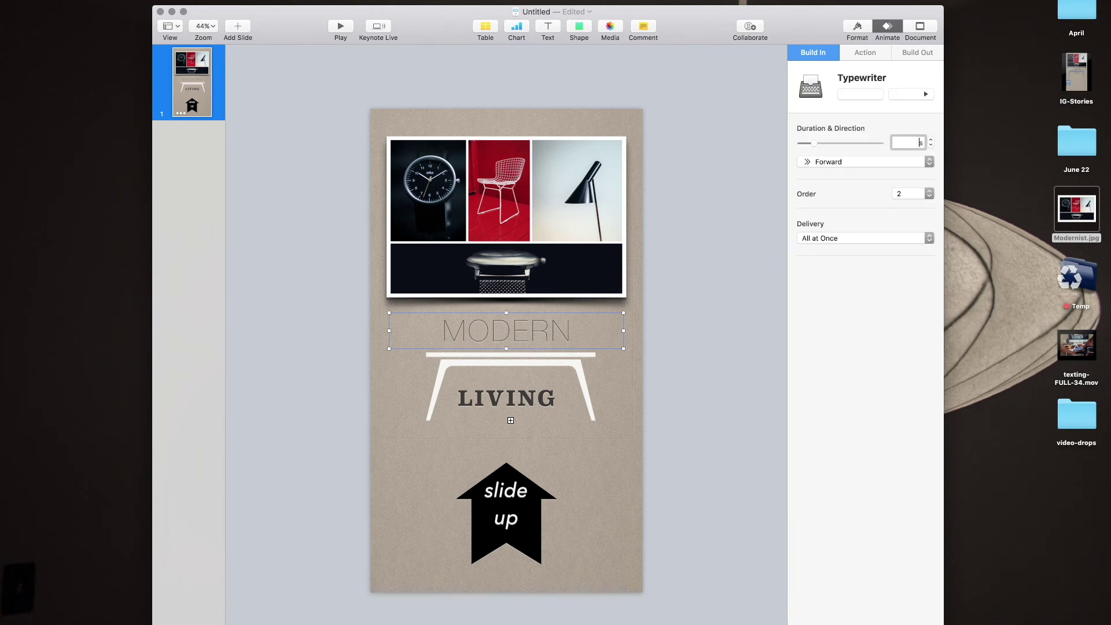
key("super+z")
left_click(859, 96)
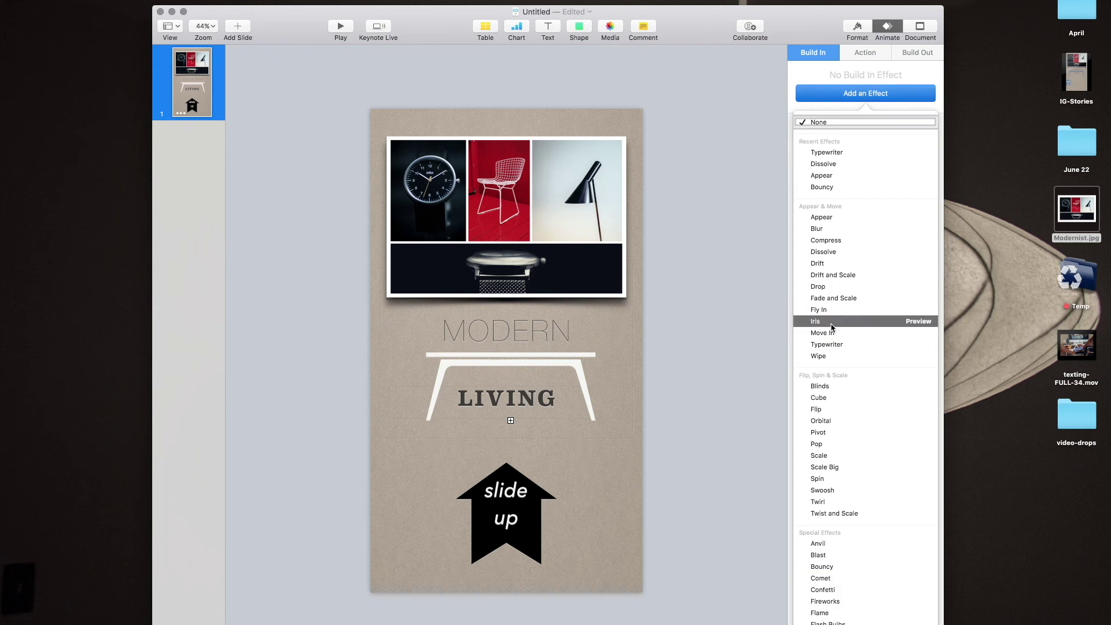
left_click(824, 309)
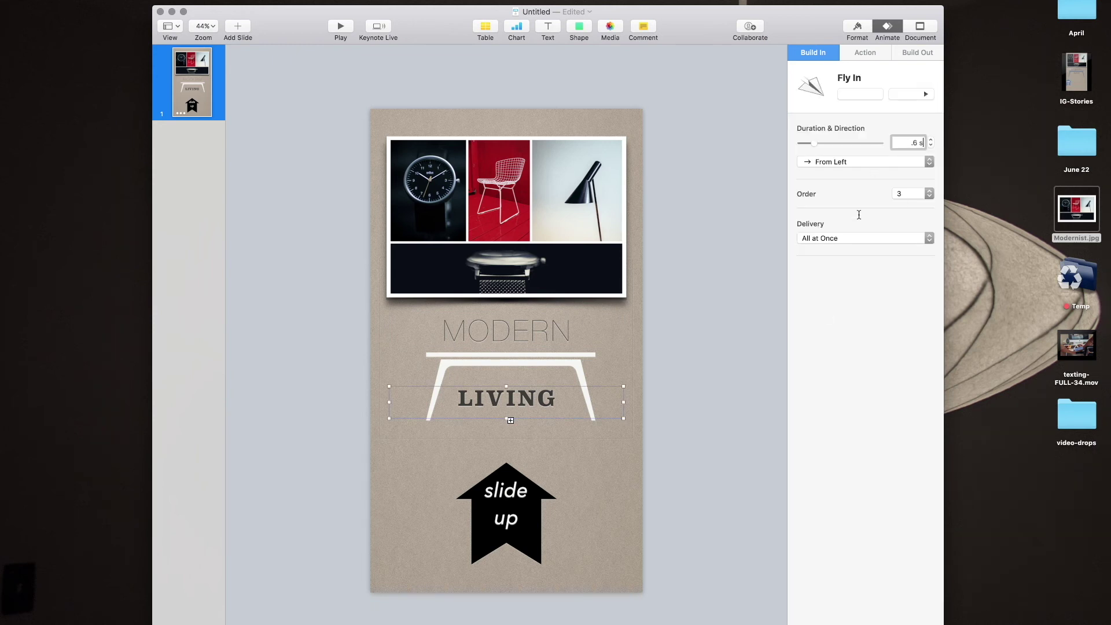
Give the arrow a Skid build-in plus a 5-second Bounce action
left_click(530, 498)
left_click(872, 93)
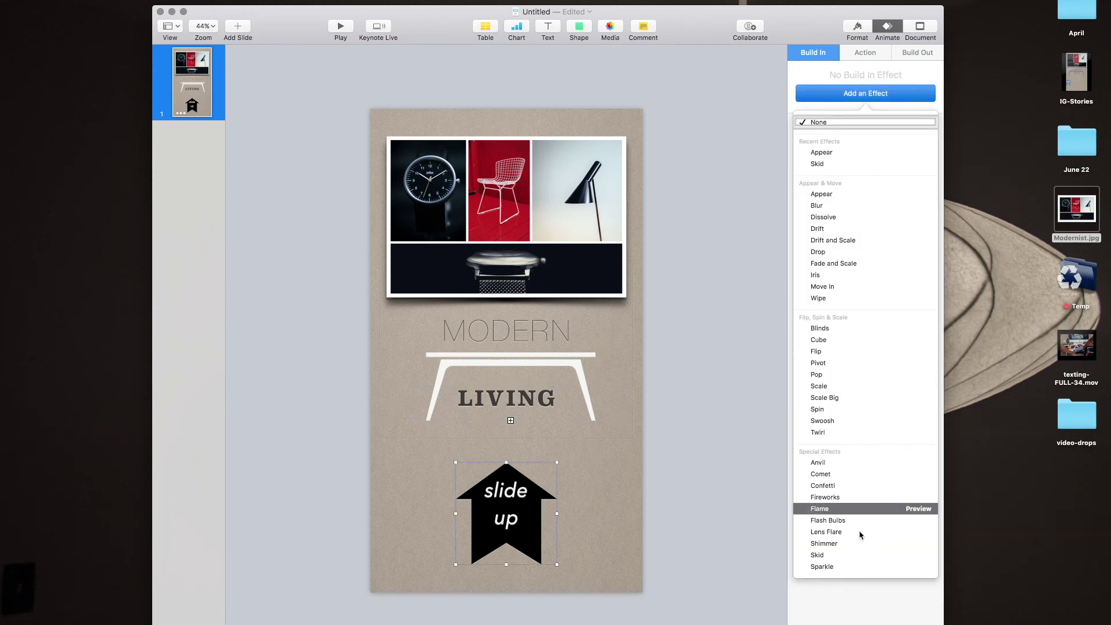
left_click(825, 559)
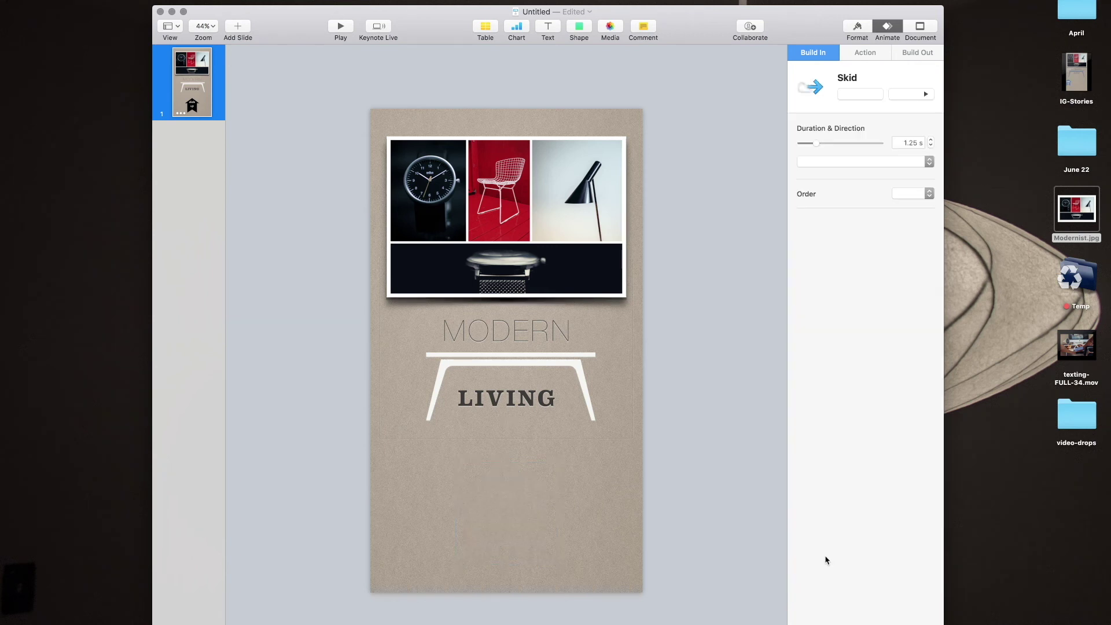
left_click(866, 53)
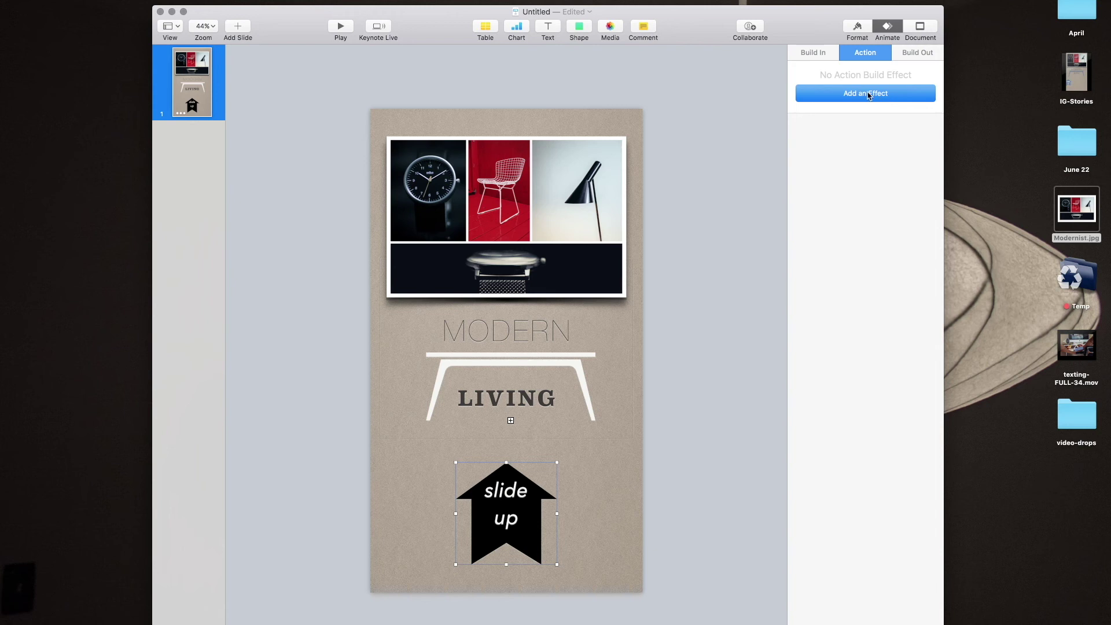
left_click(867, 93)
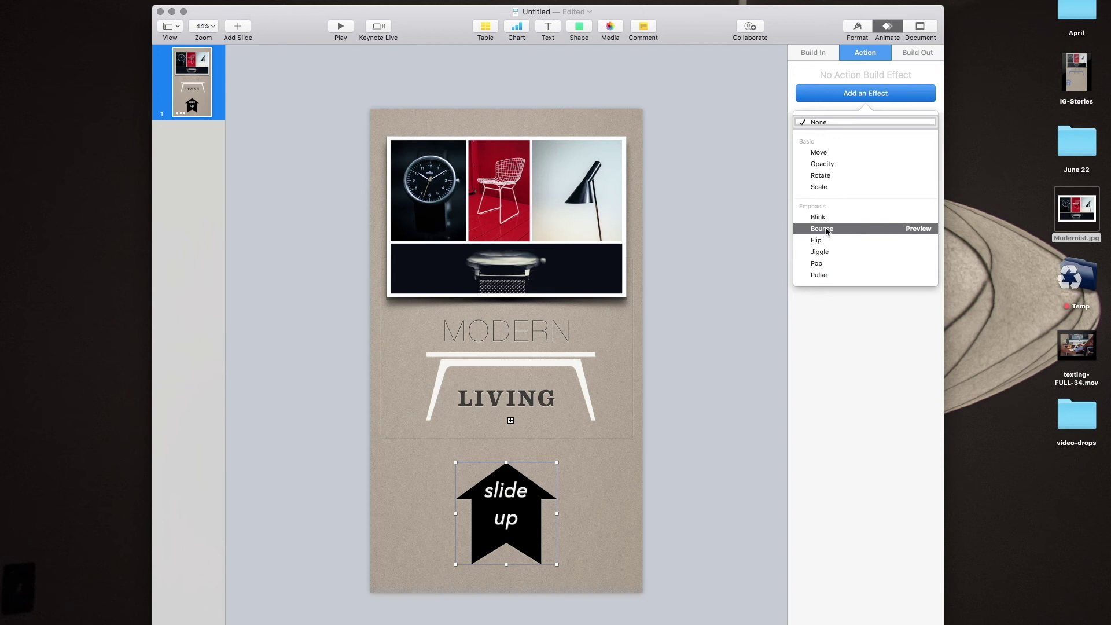
left_click(825, 230)
type("5")
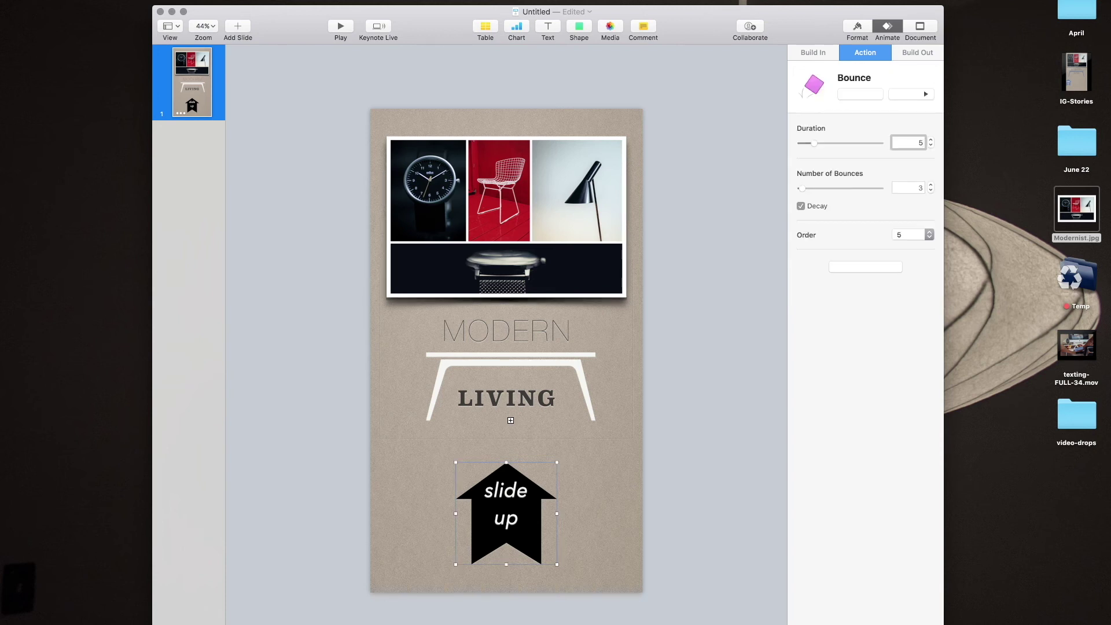
key("Return")
left_click(502, 105)
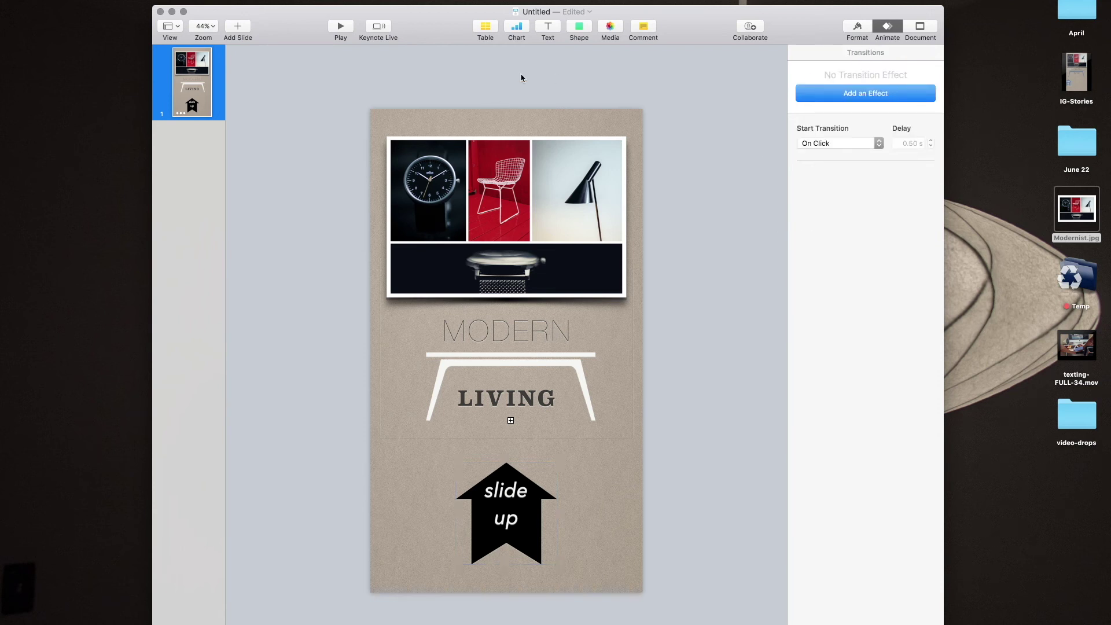
Configure the QuickTime export as self-playing 1080p with 1 second between builds
left_click_drag(521, 11, 477, 0)
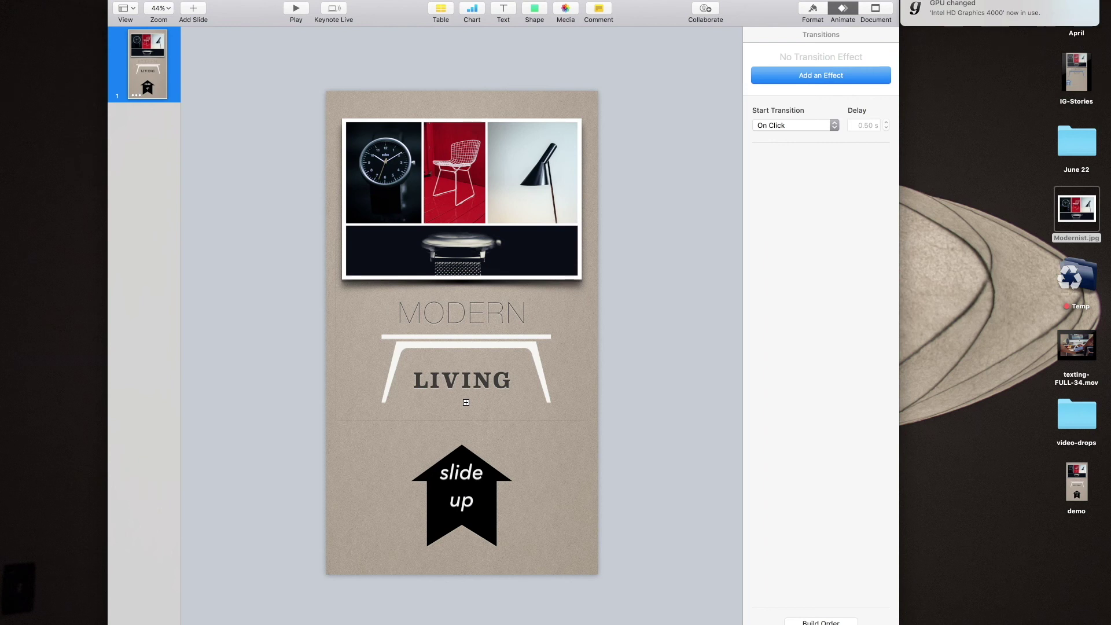
left_click(91, 0)
mouse_move(99, 91)
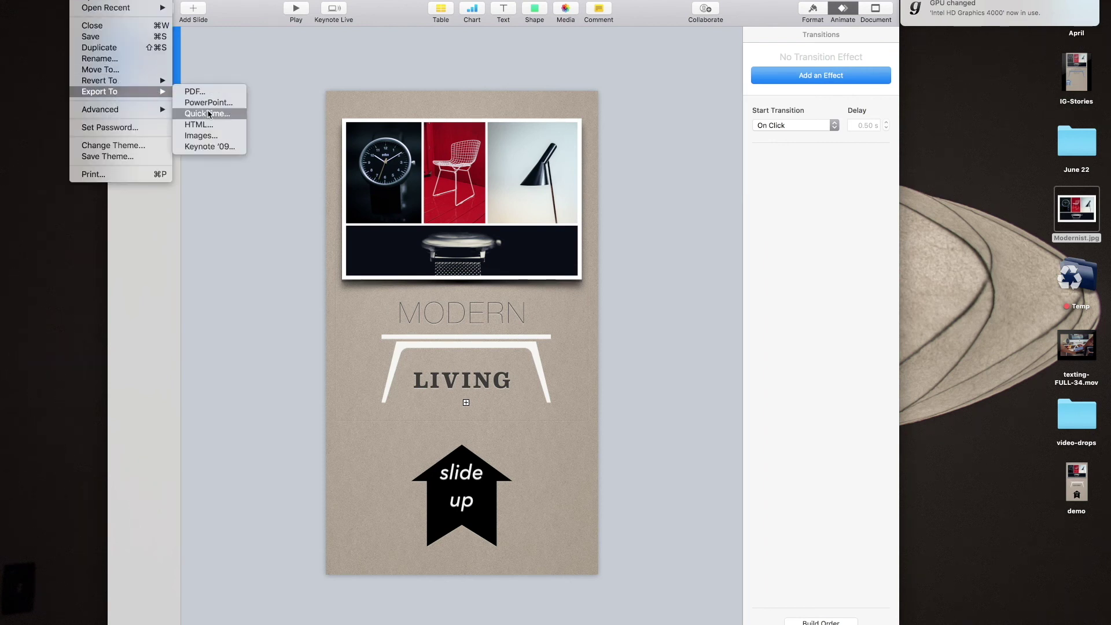
left_click(209, 114)
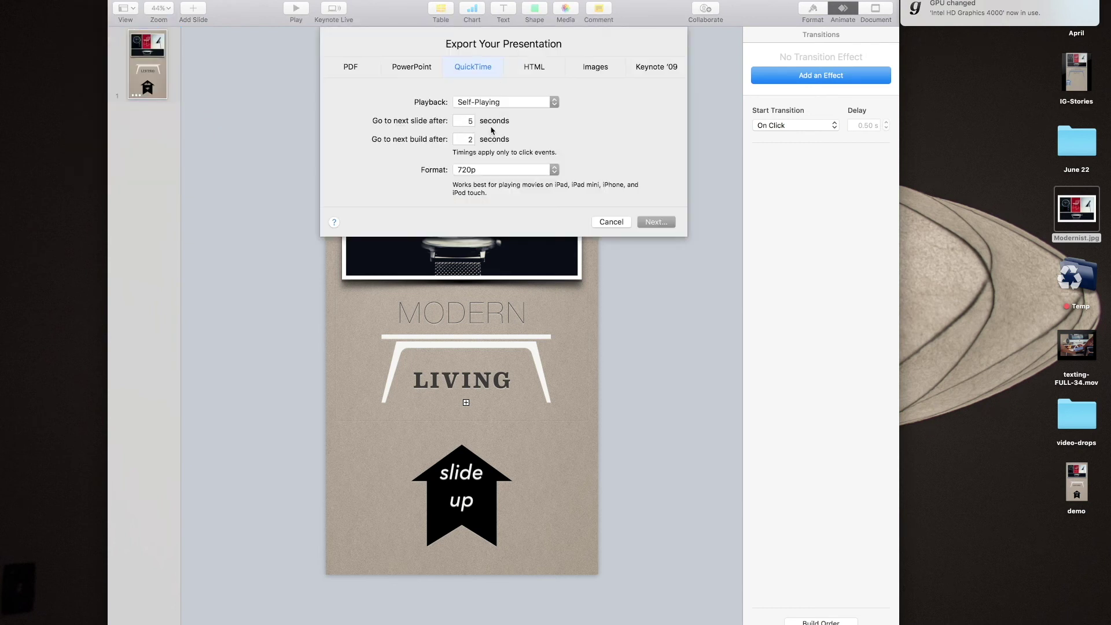
left_click(468, 172)
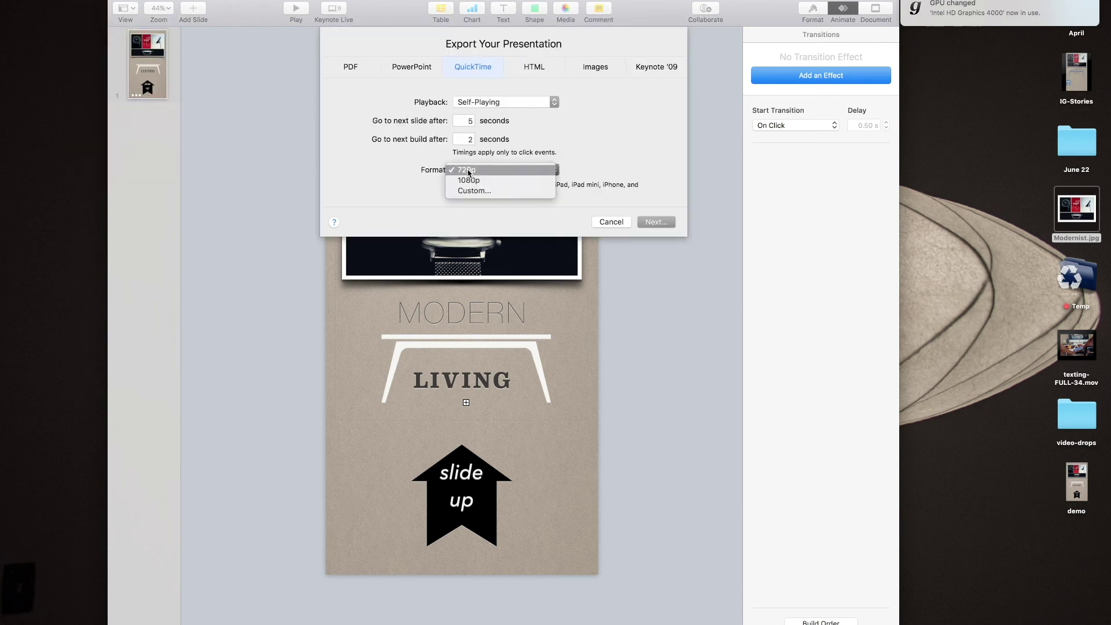
left_click(470, 180)
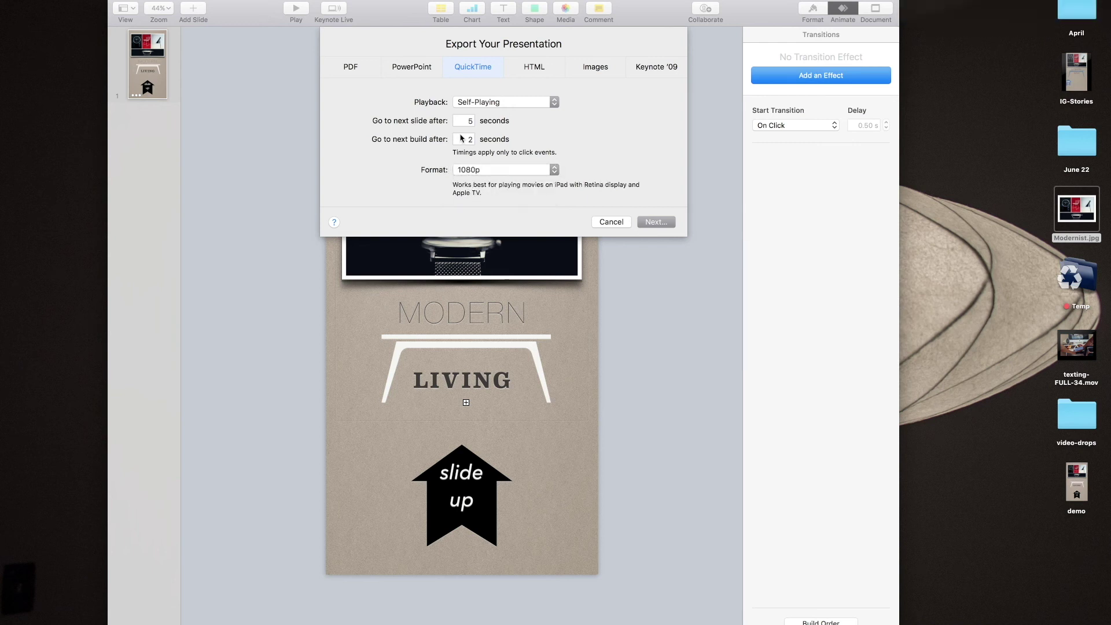
double_click(494, 139)
type("1")
Name the movie 'demostory' and export it to the Desktop
left_click(653, 223)
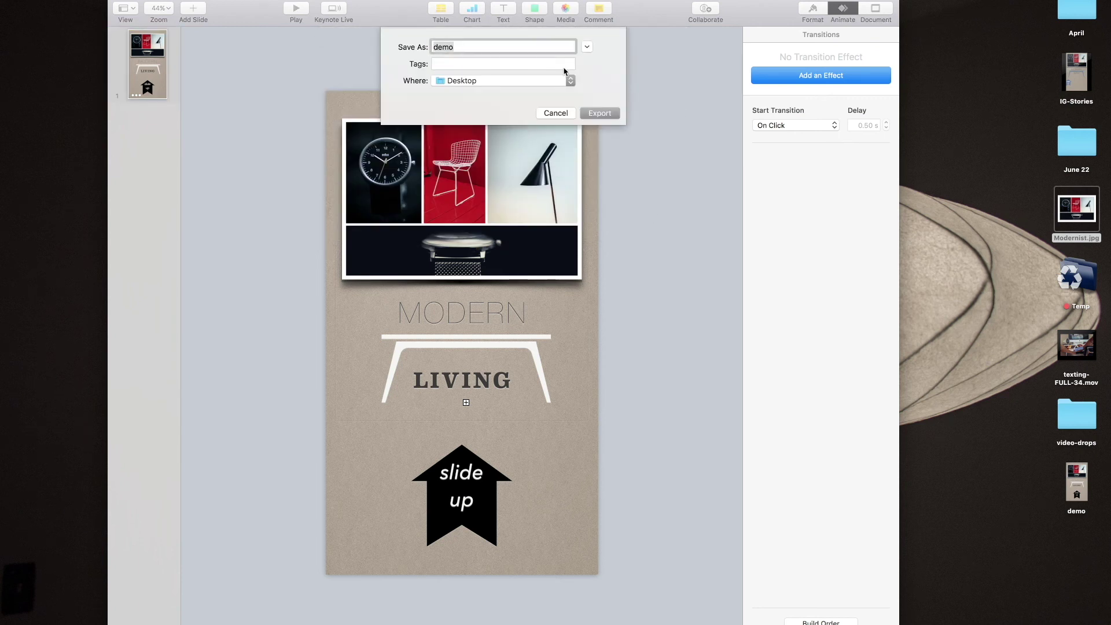
key("Right")
left_click(597, 115)
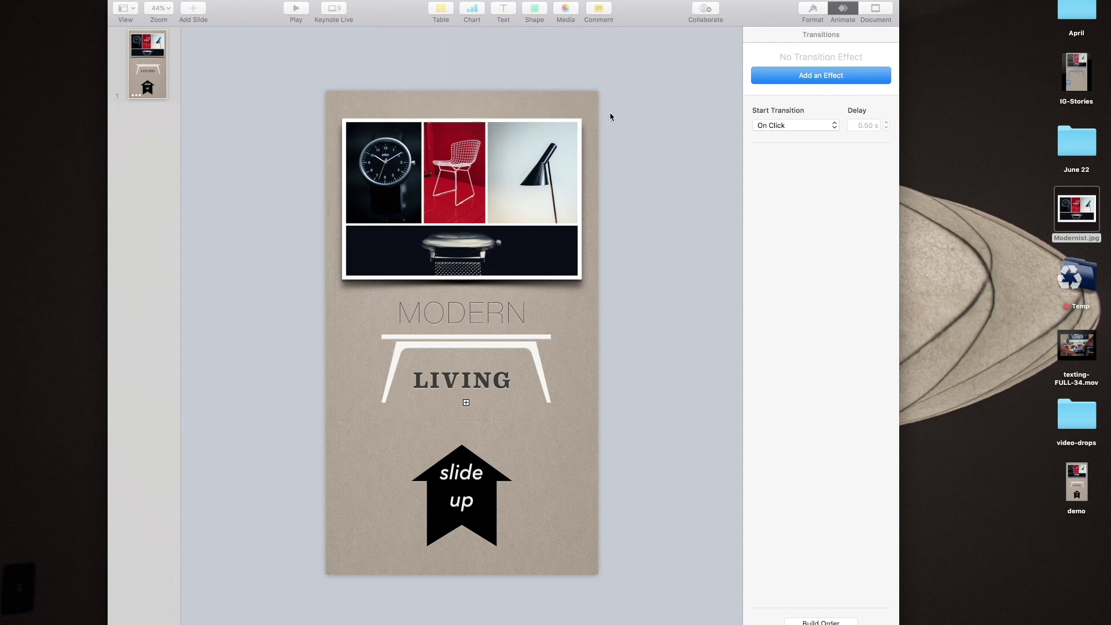